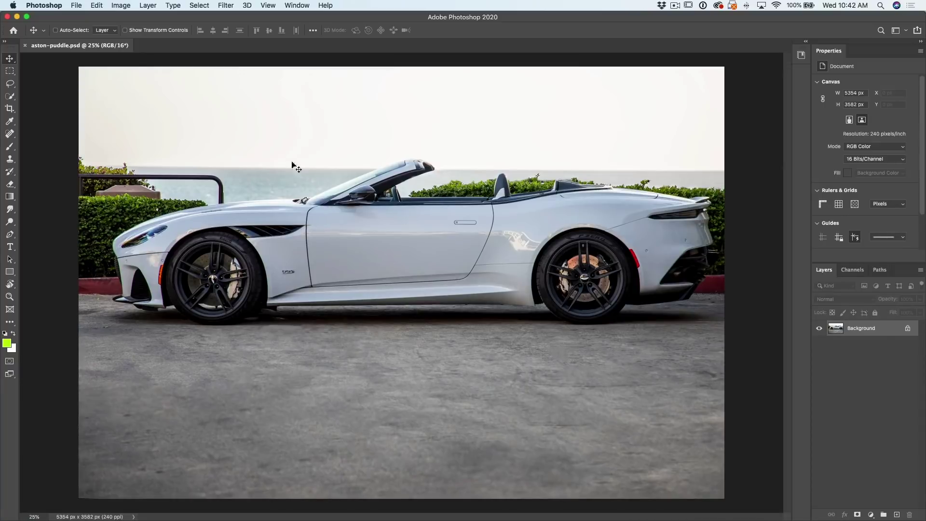
# - Copy the photo's top 5354 × 2143 px strip, down to just below the car, onto a new Layer 1
pyautogui.click(10, 71)
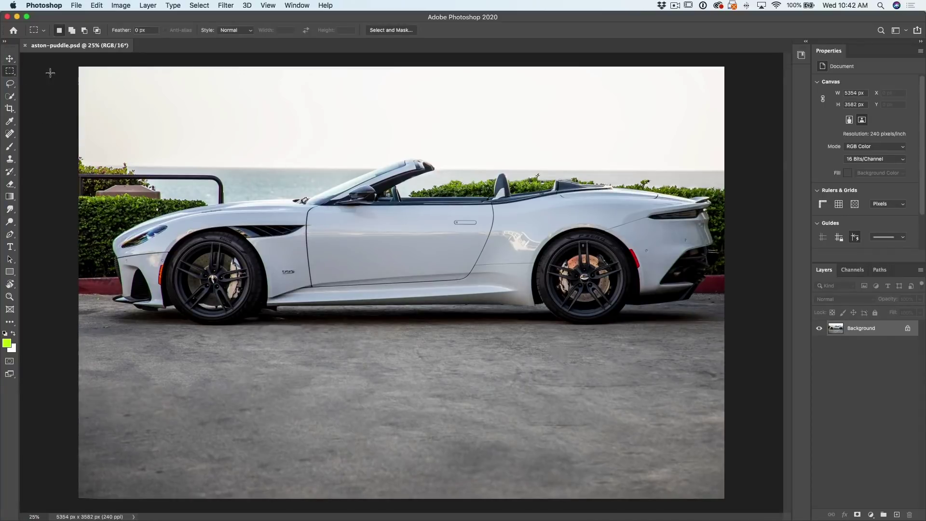
pyautogui.moveTo(72, 61); pyautogui.dragTo(734, 325)
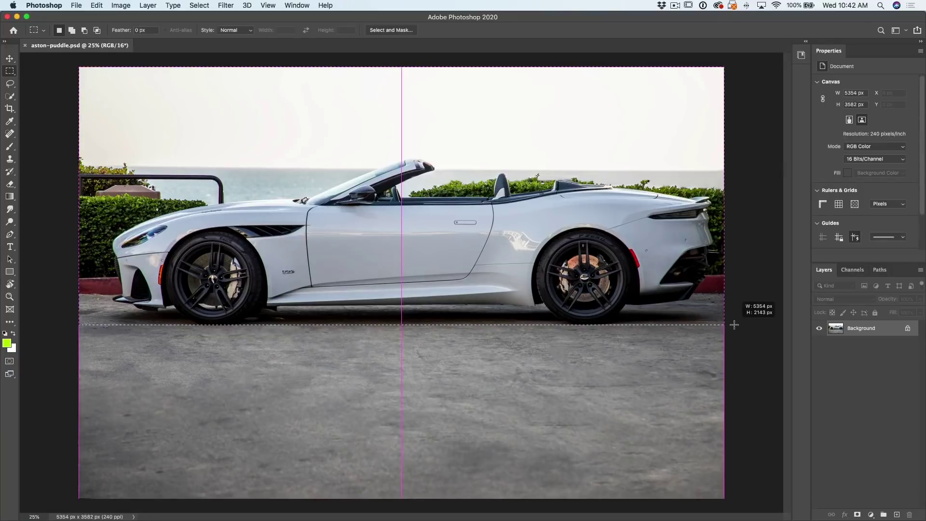
pyautogui.moveTo(734, 324); pyautogui.dragTo(736, 324)
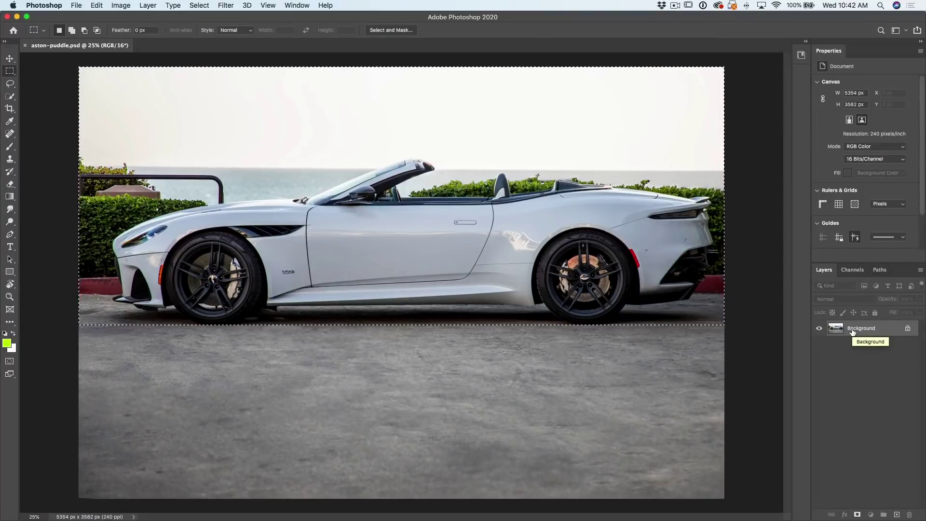
pyautogui.moveTo(852, 331); pyautogui.dragTo(852, 329)
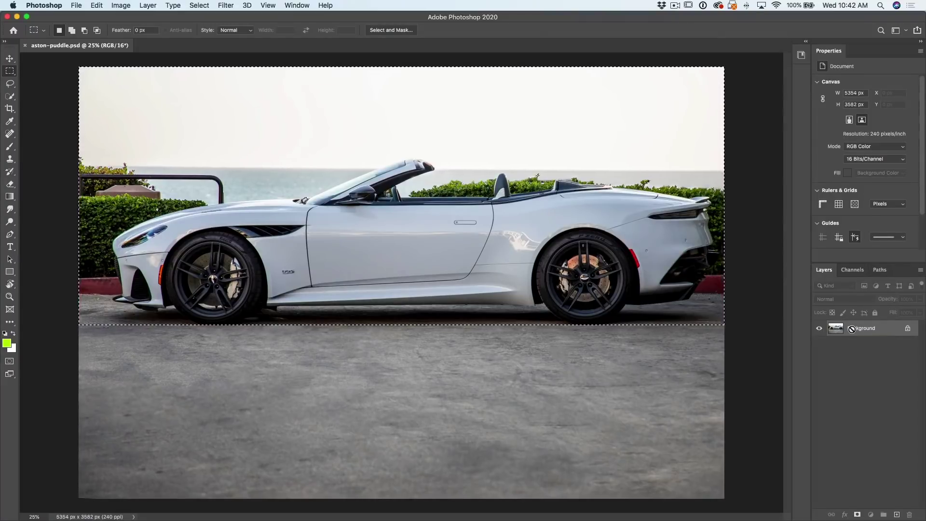
pyautogui.press('super+j')
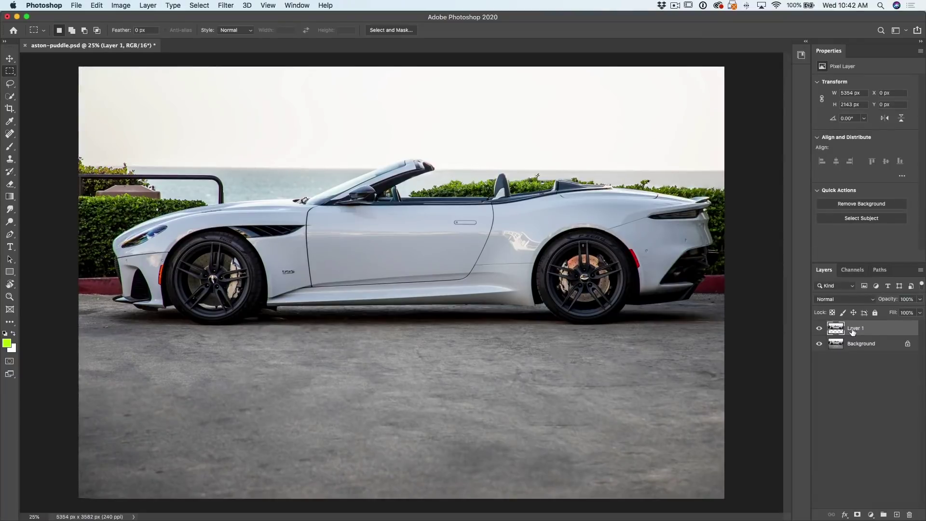
pyautogui.click(820, 343)
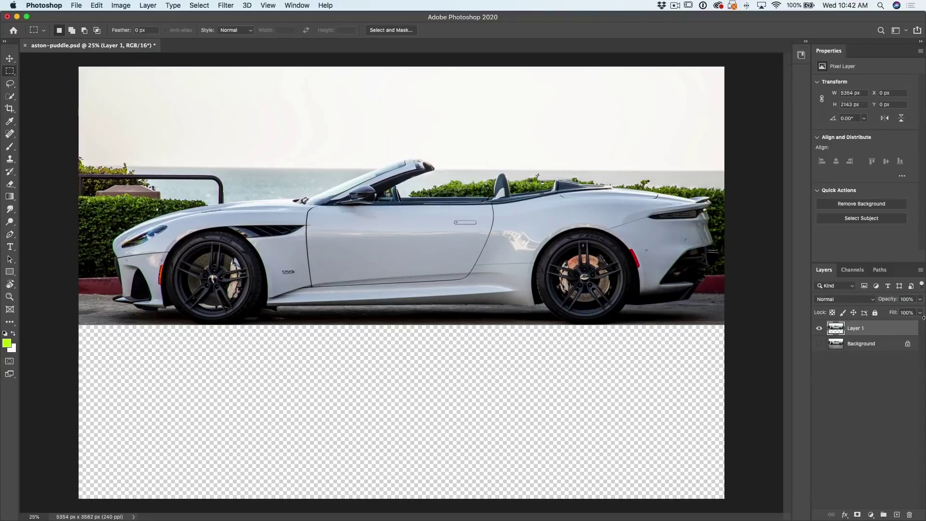
pyautogui.click(820, 343)
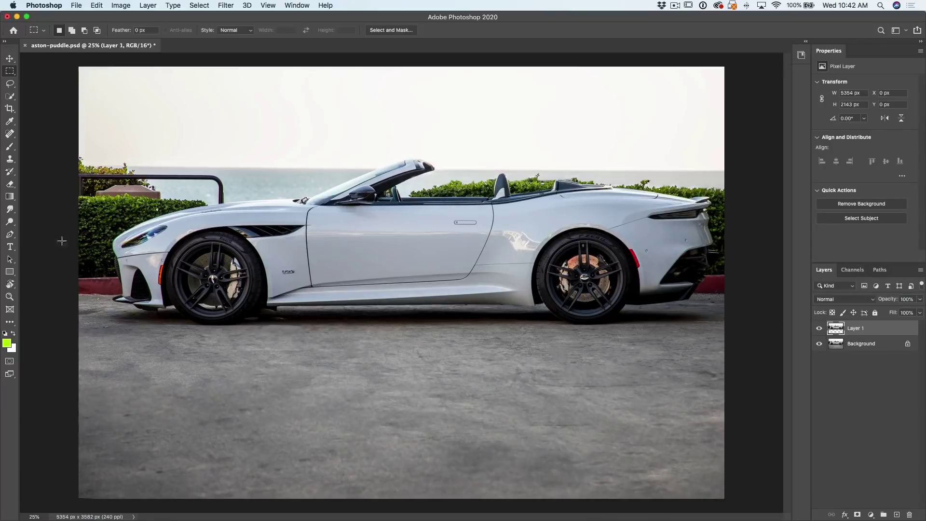
pyautogui.click(9, 58)
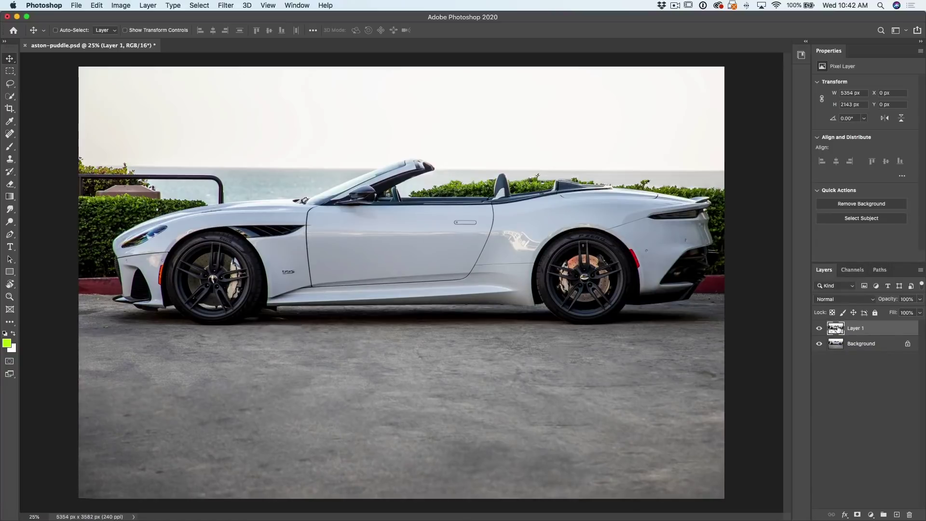
# - Flip Layer 1 vertically with Free Transform so the car appears upside down
pyautogui.press('super+t')
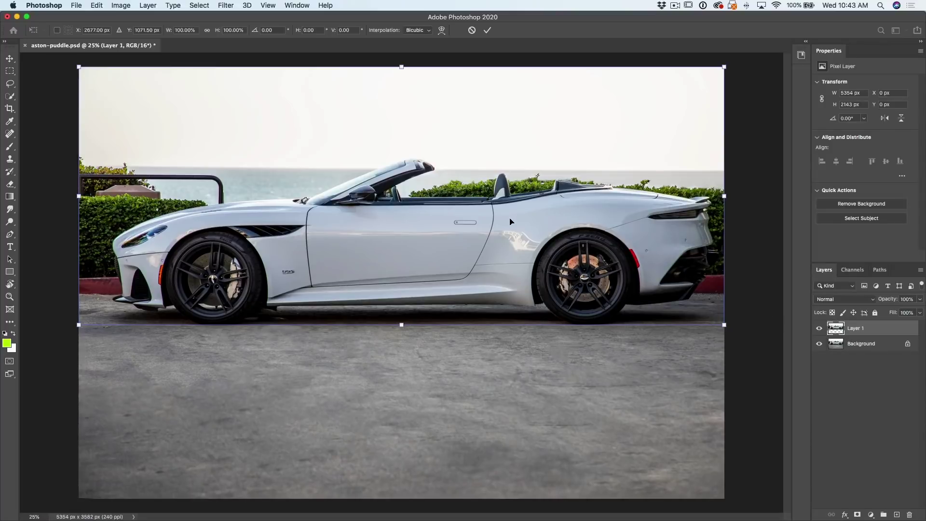
pyautogui.rightClick(428, 195)
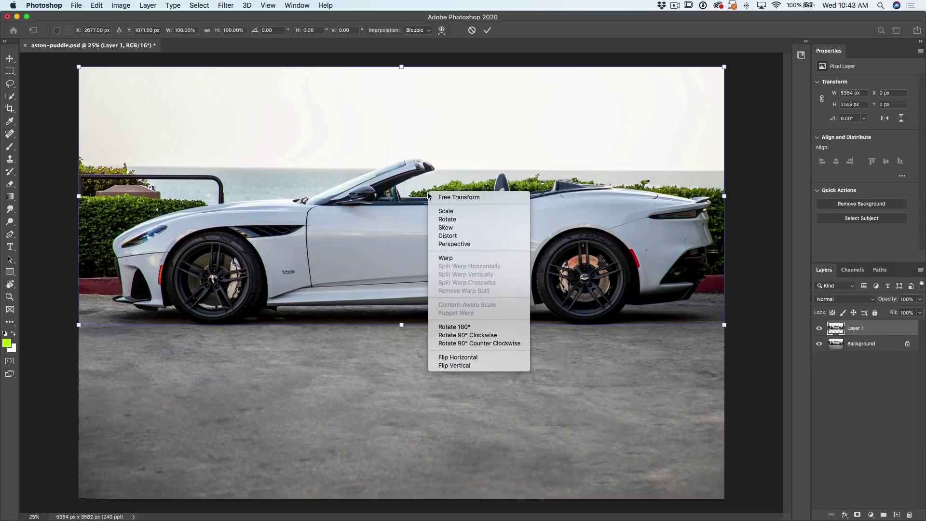
pyautogui.click(482, 366)
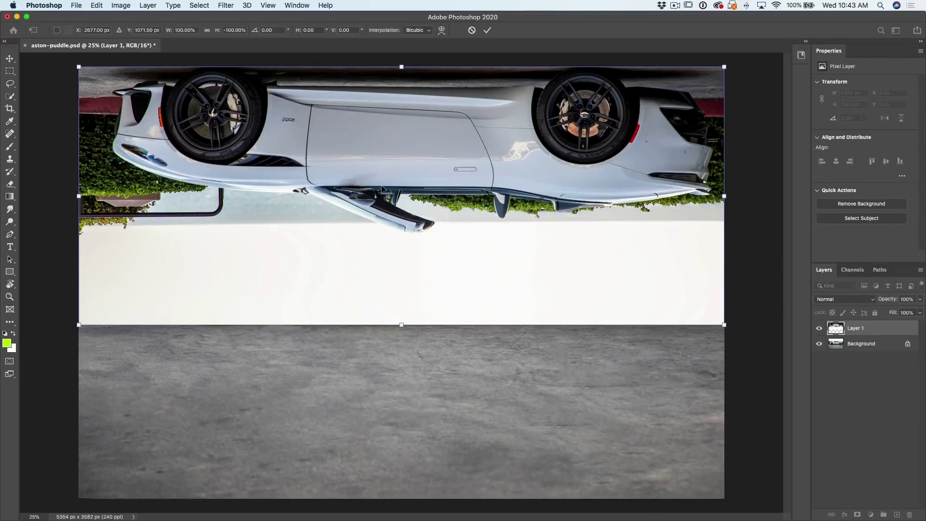
# - Move the flipped strip down until its top meets the car's wheels, commit, and nudge it into place
pyautogui.moveTo(382, 189); pyautogui.dragTo(379, 228)
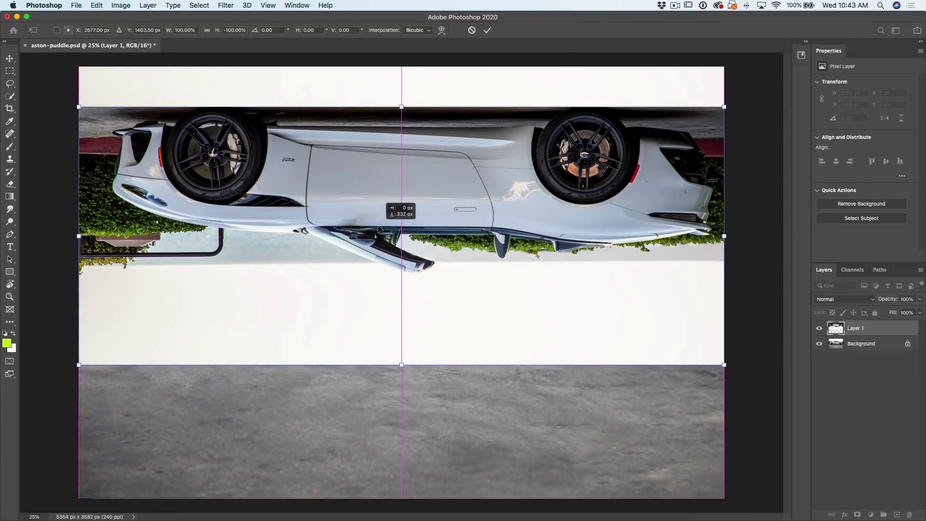
pyautogui.moveTo(379, 229); pyautogui.dragTo(377, 445)
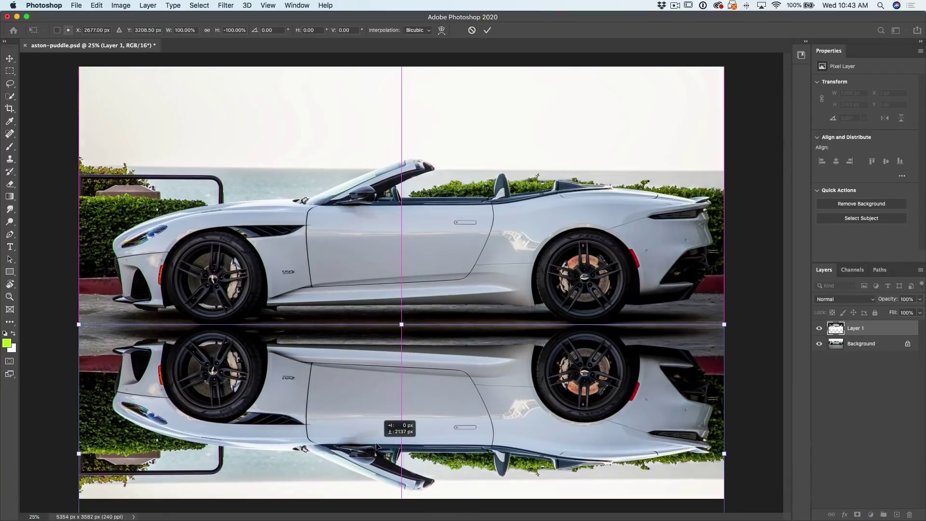
pyautogui.moveTo(377, 446); pyautogui.dragTo(376, 446)
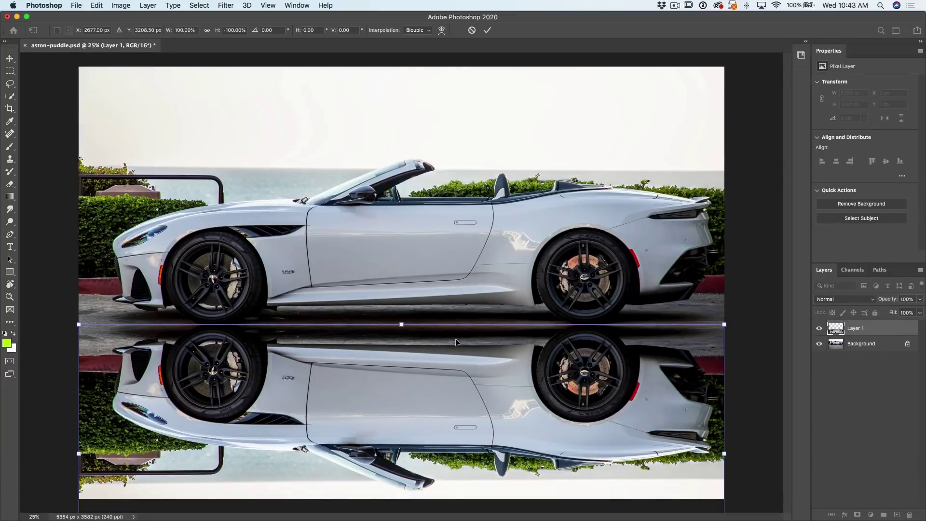
pyautogui.press('Return')
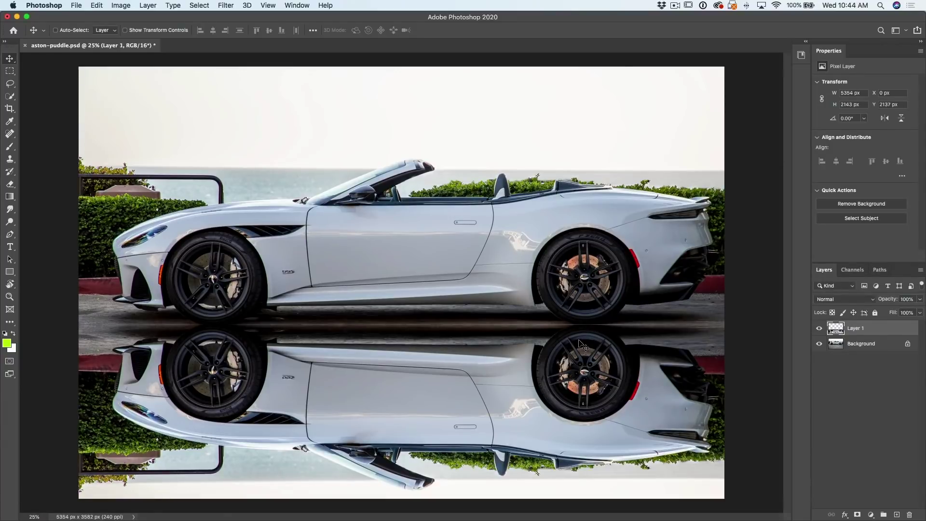
pyautogui.press('Up')
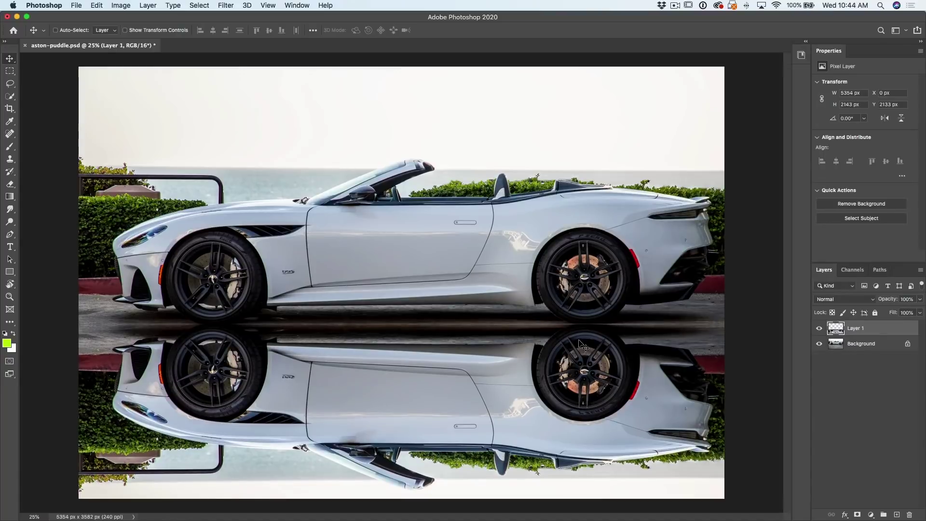
pyautogui.press('Down')
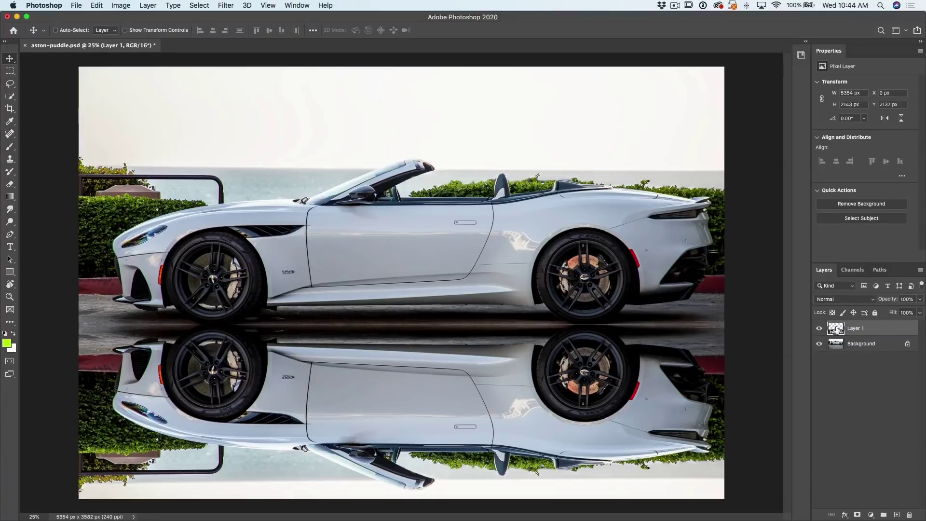
# - Open Motion Blur for Layer 1 and set the blur angle to -90°
pyautogui.click(231, 6)
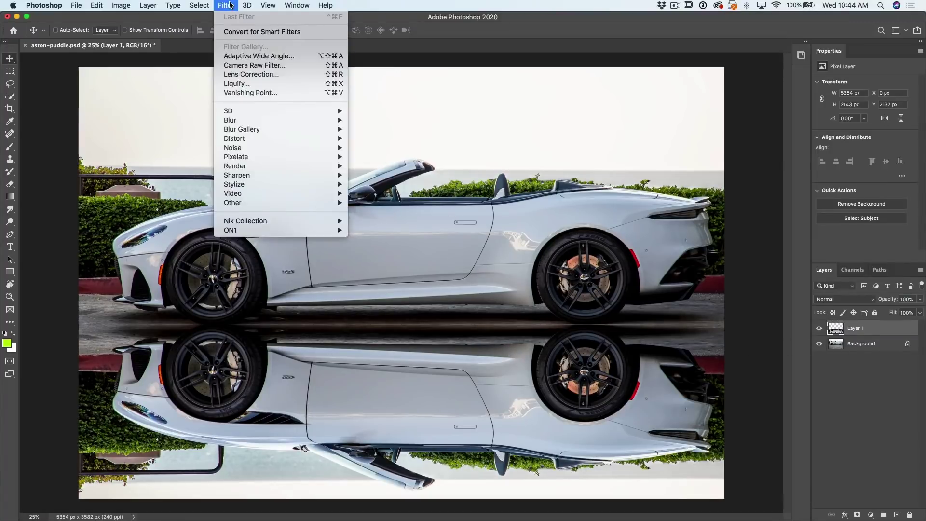
pyautogui.moveTo(241, 121)
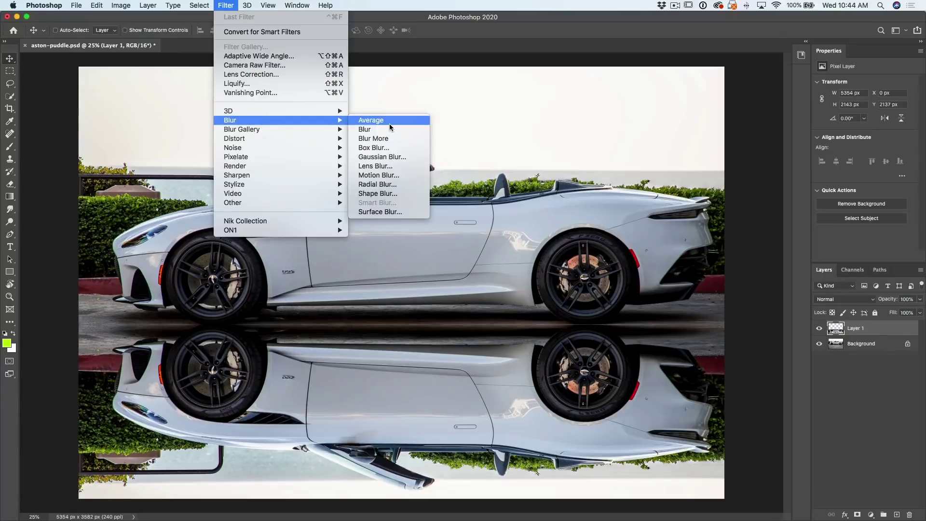
pyautogui.click(392, 177)
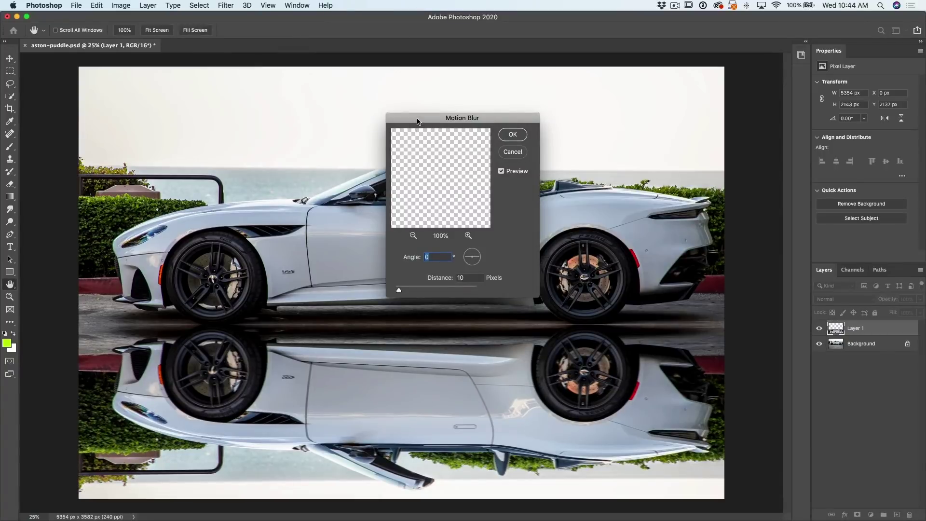
pyautogui.moveTo(417, 121); pyautogui.dragTo(638, 61)
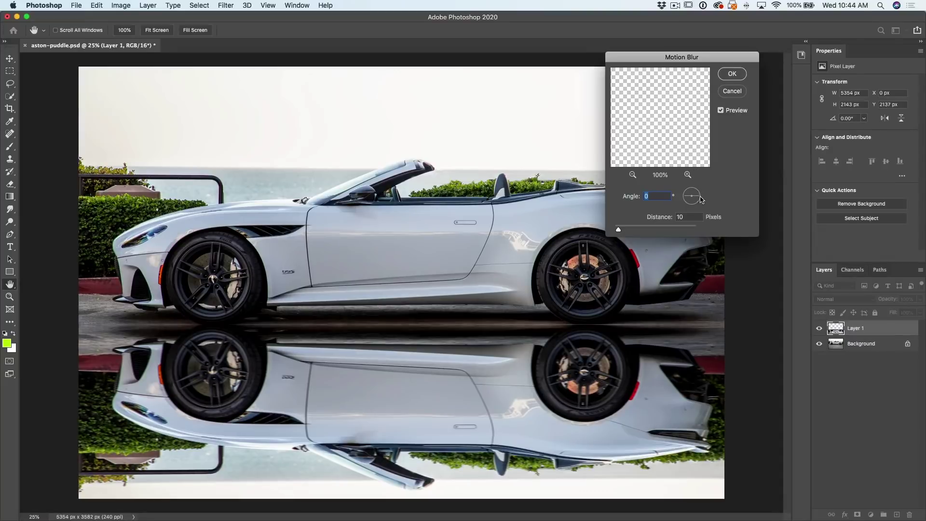
pyautogui.moveTo(701, 200); pyautogui.dragTo(695, 209)
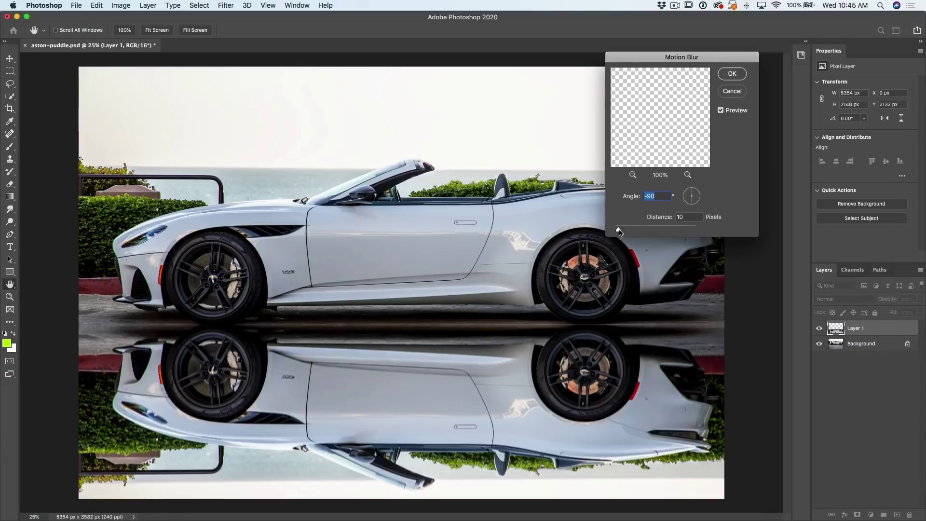
# - Set the vertical Motion Blur distance on the reflection to 33 pixels
pyautogui.moveTo(619, 231); pyautogui.dragTo(649, 229)
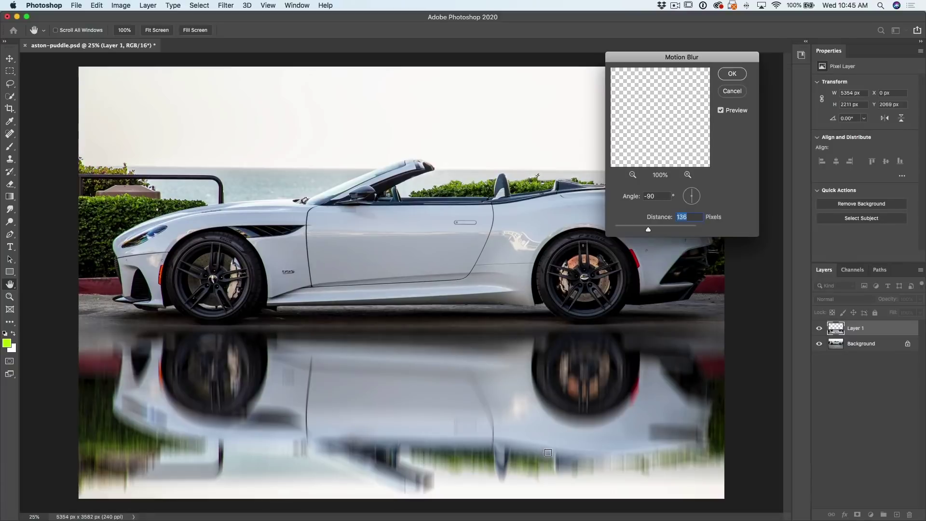
pyautogui.moveTo(648, 229)
pyautogui.mouseDown()
pyautogui.moveTo(624, 231)
pyautogui.moveTo(658, 230)
pyautogui.mouseUp()
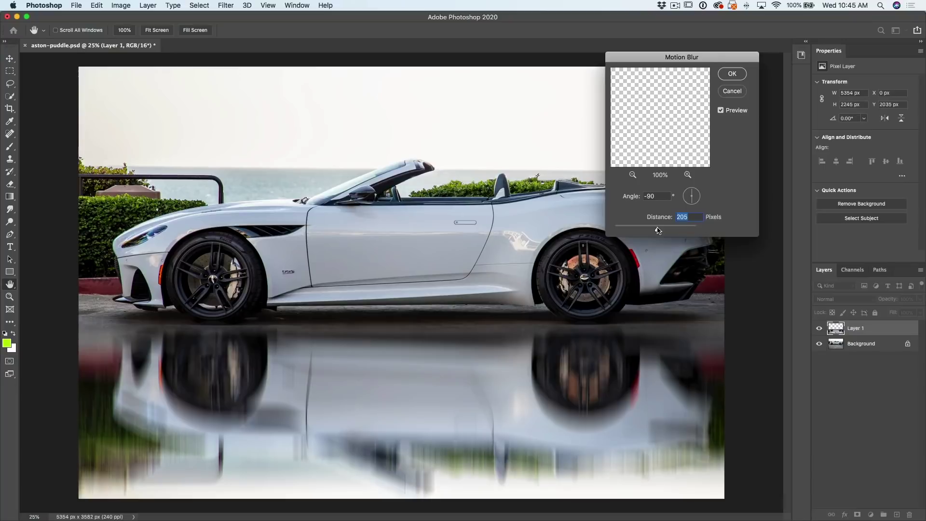
pyautogui.moveTo(658, 230); pyautogui.dragTo(629, 230)
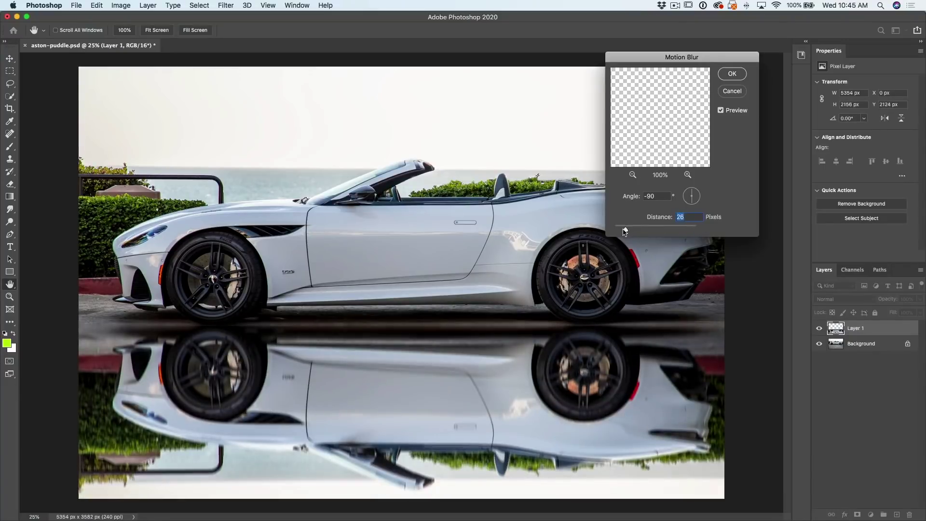
pyautogui.moveTo(628, 232); pyautogui.dragTo(629, 231)
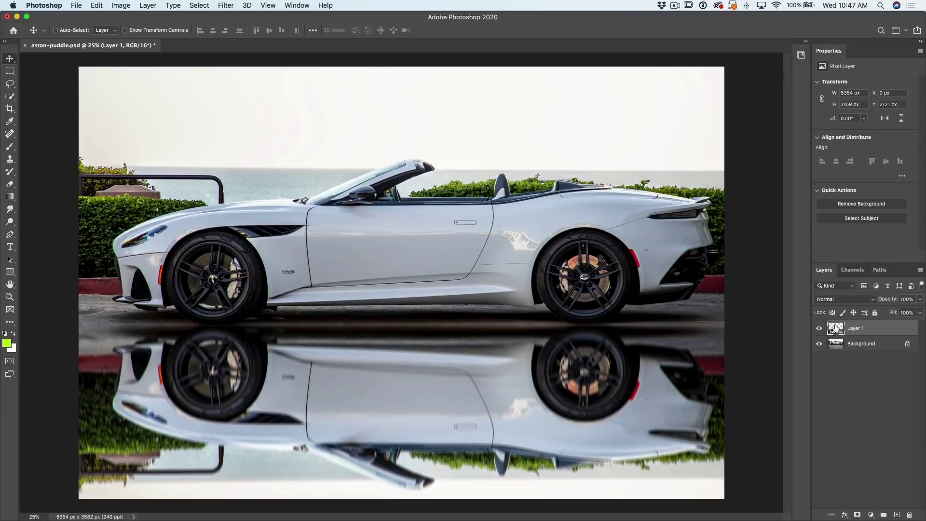
# - Add a white layer mask to Layer 1 and make white the foreground over black
pyautogui.click(857, 514)
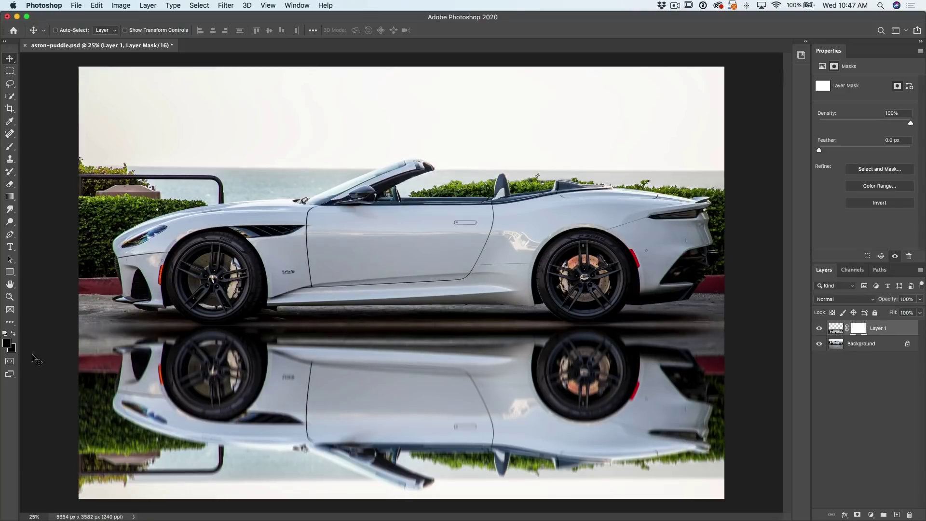
pyautogui.press('d')
# - Choose the Gradient tool with the black-to-white Foreground to Background linear preset
pyautogui.click(9, 195)
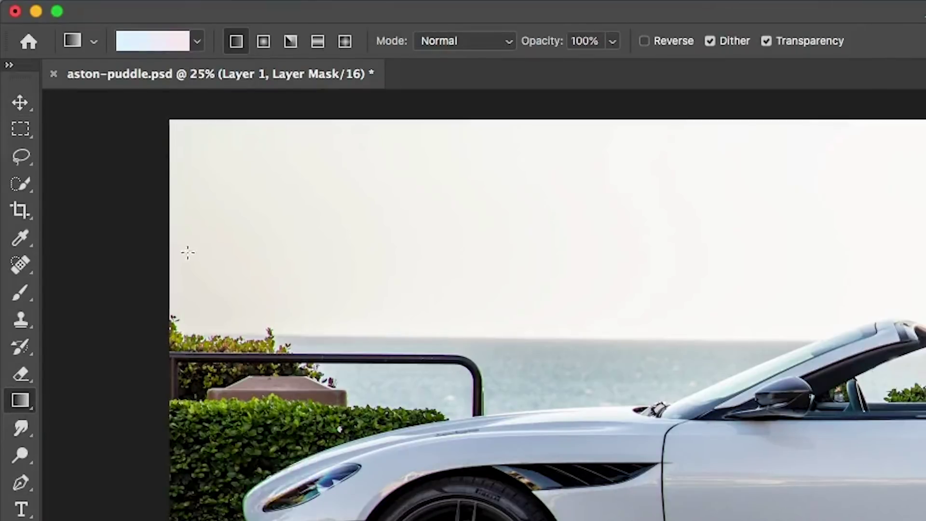
pyautogui.click(198, 41)
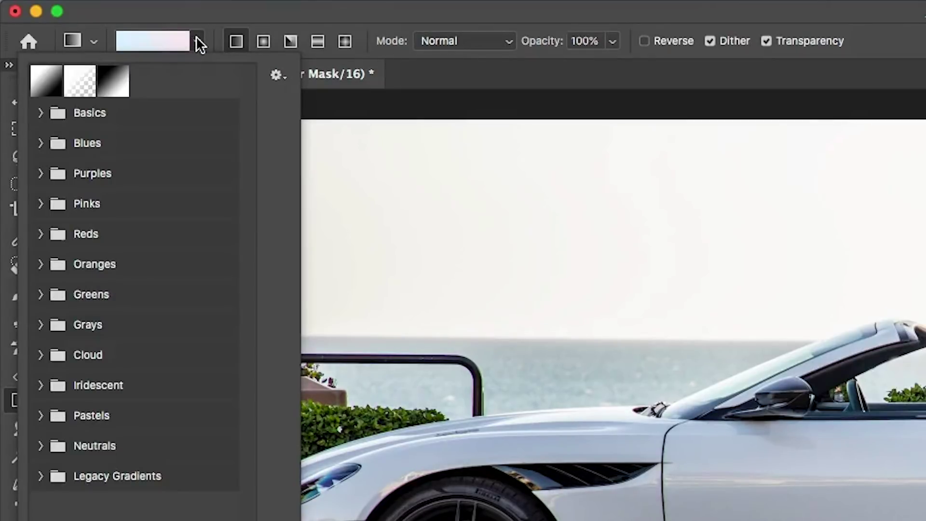
pyautogui.click(51, 84)
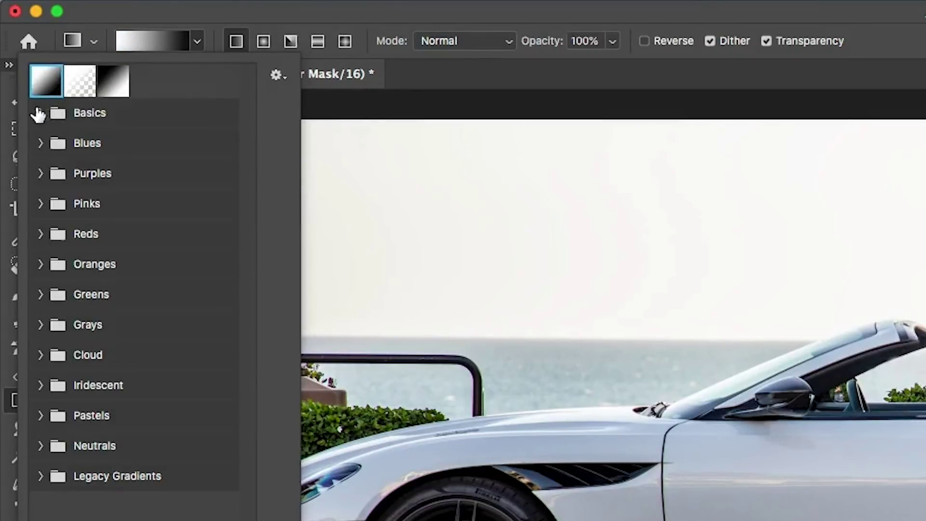
pyautogui.click(39, 113)
pyautogui.click(232, 32)
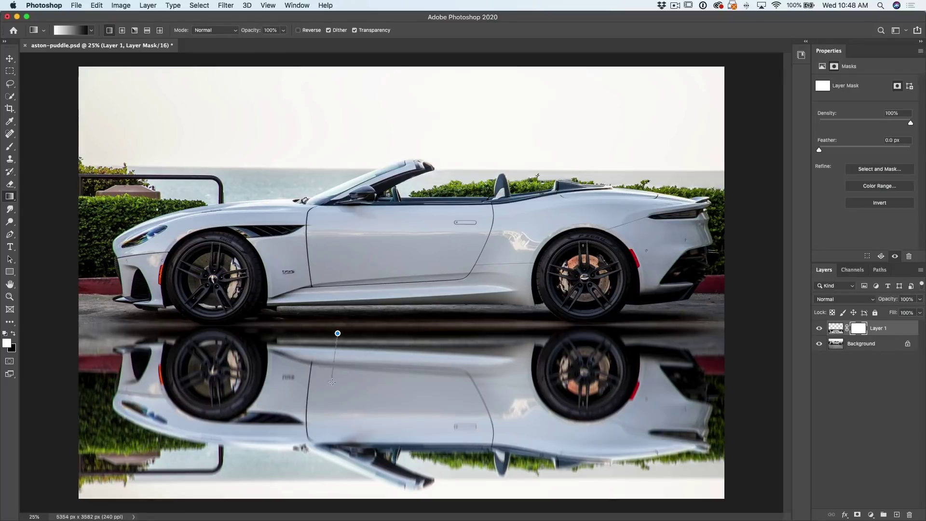
# - Drag a downward gradient on Layer 1's mask from below the car to fade the reflection
pyautogui.moveTo(332, 382); pyautogui.dragTo(365, 464)
pyautogui.moveTo(291, 444)
pyautogui.mouseDown()
pyautogui.moveTo(316, 456)
pyautogui.moveTo(316, 486)
pyautogui.mouseUp()
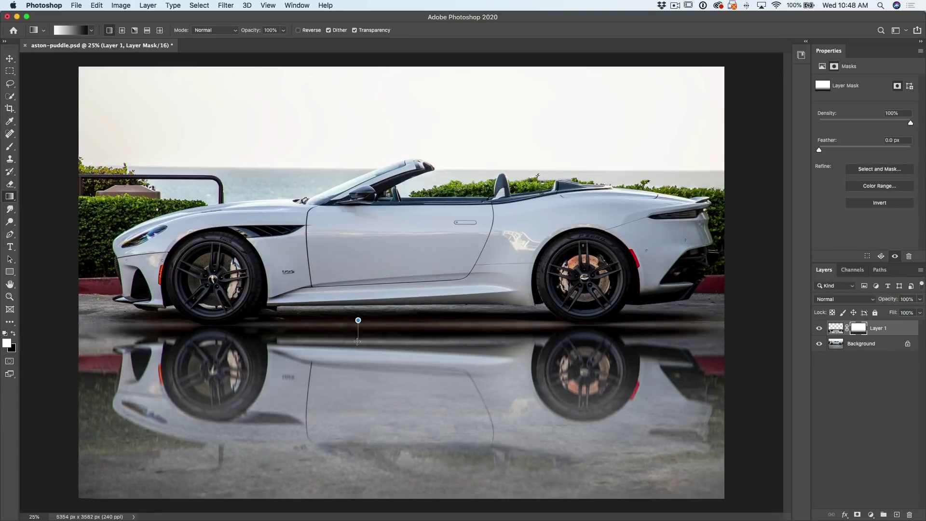
pyautogui.moveTo(358, 344); pyautogui.dragTo(362, 380)
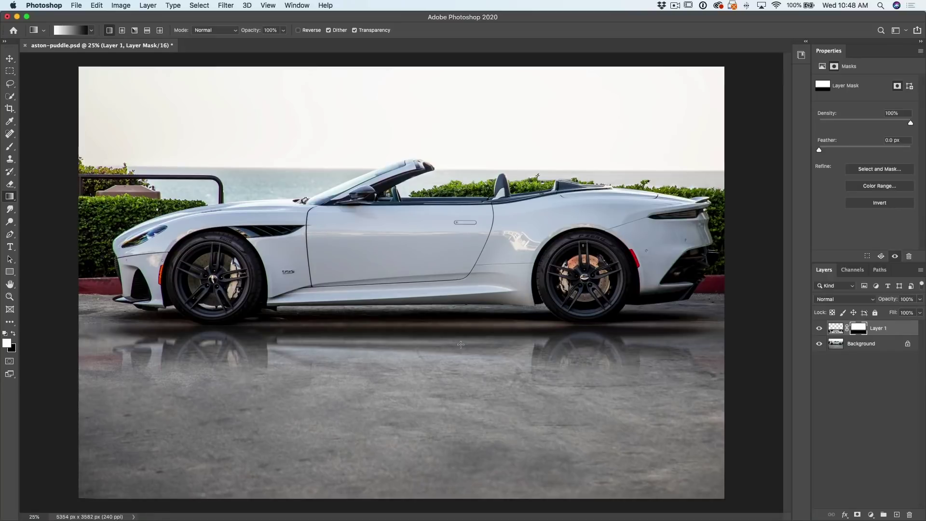
# - Delete Layer 1's mask to restore the full reflection, then trial a Lasso puddle outline
pyautogui.rightClick(859, 330)
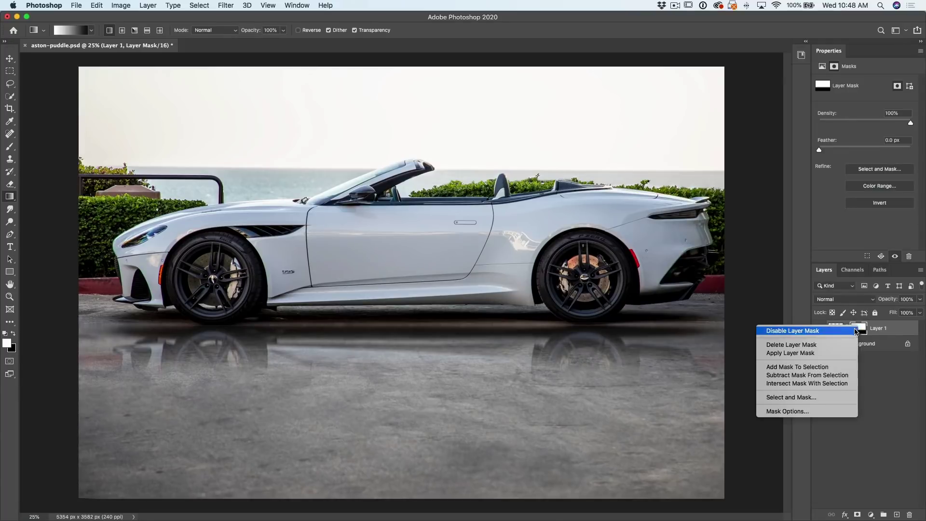
pyautogui.click(842, 345)
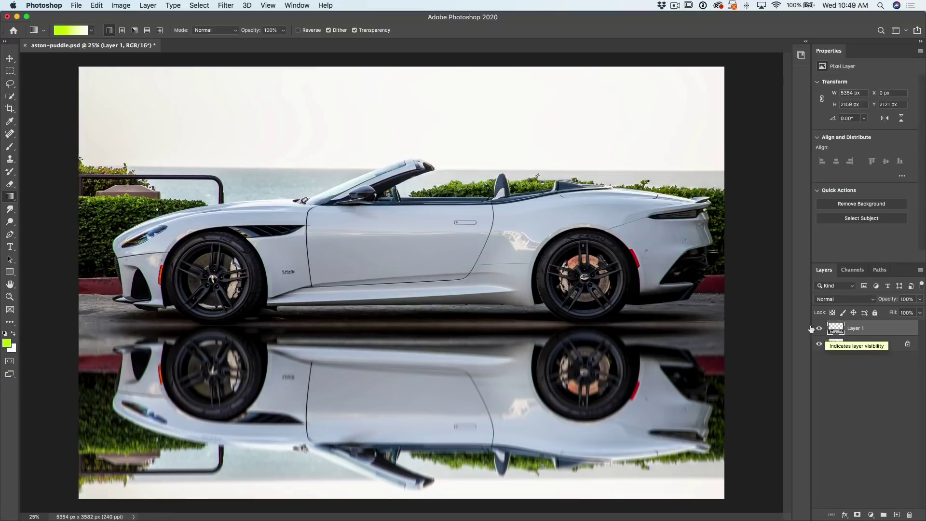
pyautogui.click(9, 84)
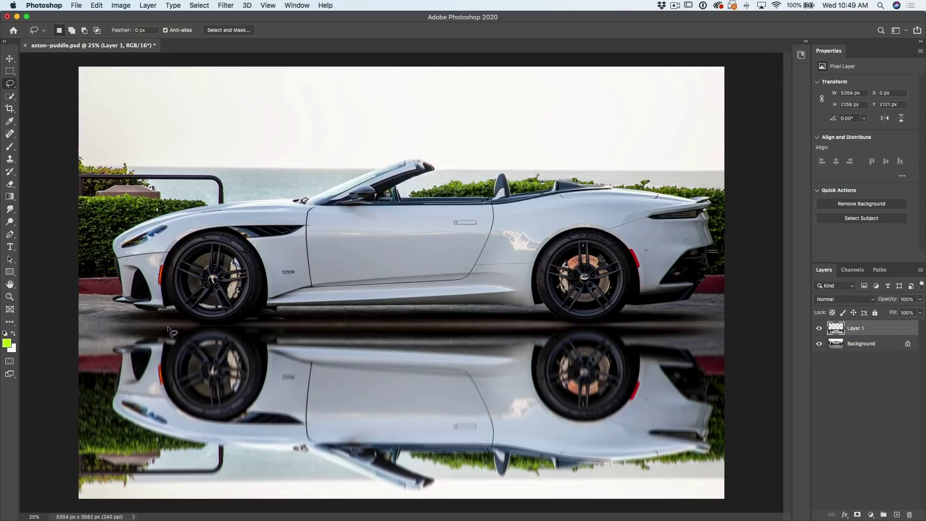
pyautogui.moveTo(215, 324)
pyautogui.mouseDown()
pyautogui.moveTo(135, 337)
pyautogui.moveTo(116, 365)
pyautogui.moveTo(147, 386)
pyautogui.moveTo(149, 406)
pyautogui.moveTo(226, 421)
pyautogui.mouseUp()
pyautogui.moveTo(410, 436); pyautogui.dragTo(517, 448)
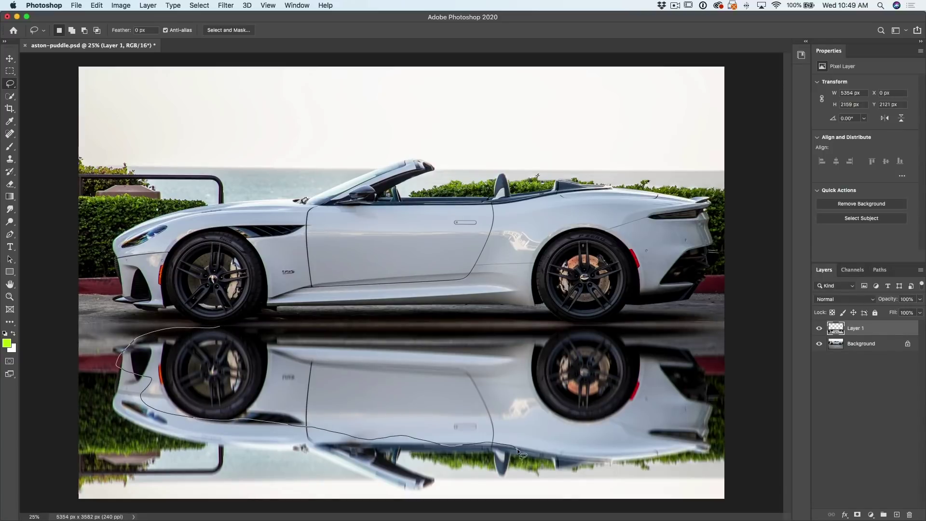
pyautogui.moveTo(672, 409)
pyautogui.mouseDown()
pyautogui.moveTo(625, 398)
pyautogui.moveTo(685, 347)
pyautogui.moveTo(646, 323)
pyautogui.moveTo(601, 322)
pyautogui.mouseUp()
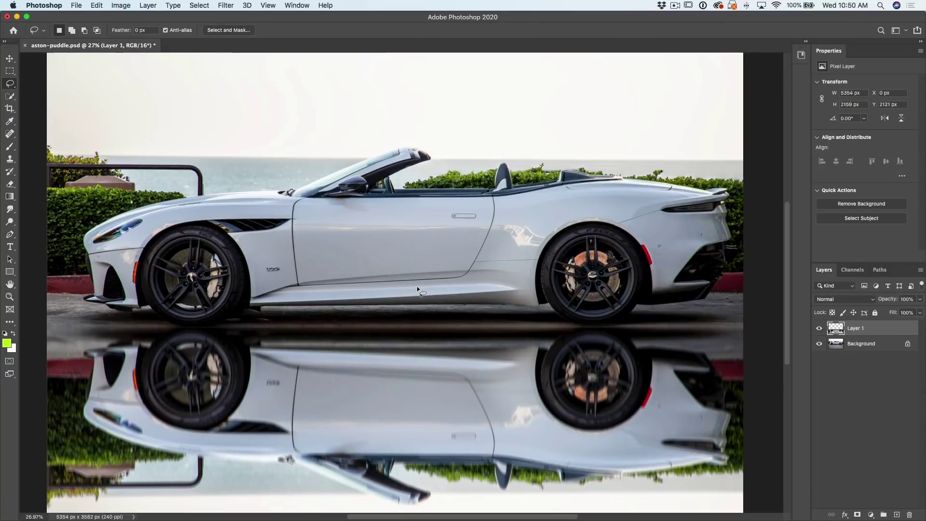
pyautogui.press('super+0')
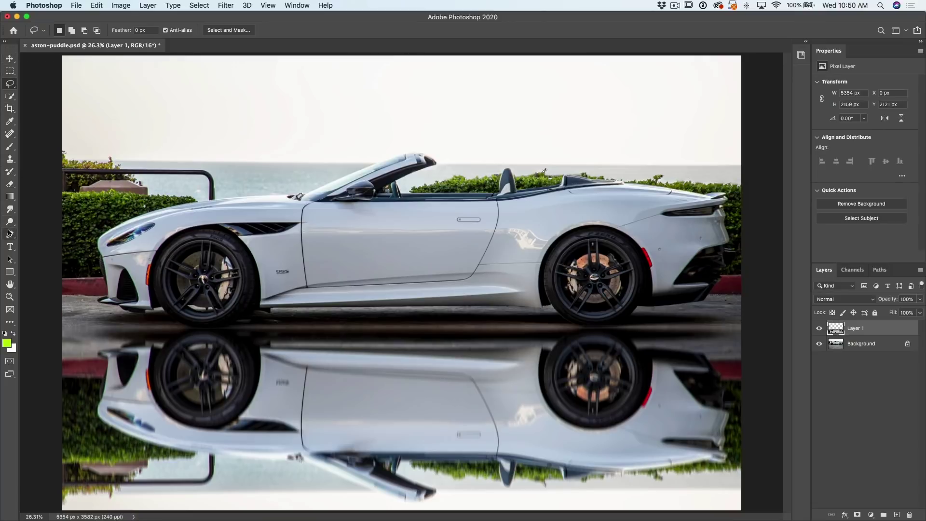
pyautogui.moveTo(10, 235); pyautogui.dragTo(50, 236)
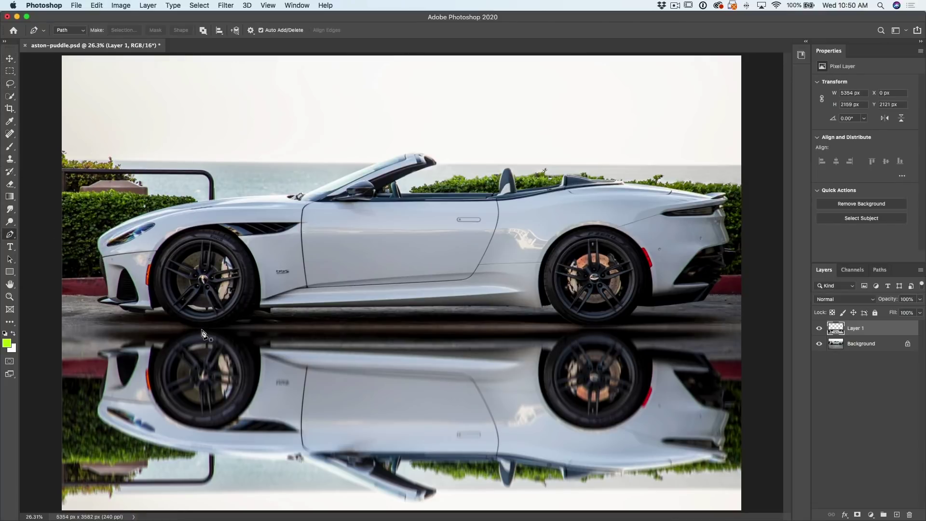
# - Draw a curved puddle-shaped Pen path around the car's reflection
pyautogui.moveTo(202, 330); pyautogui.dragTo(101, 330)
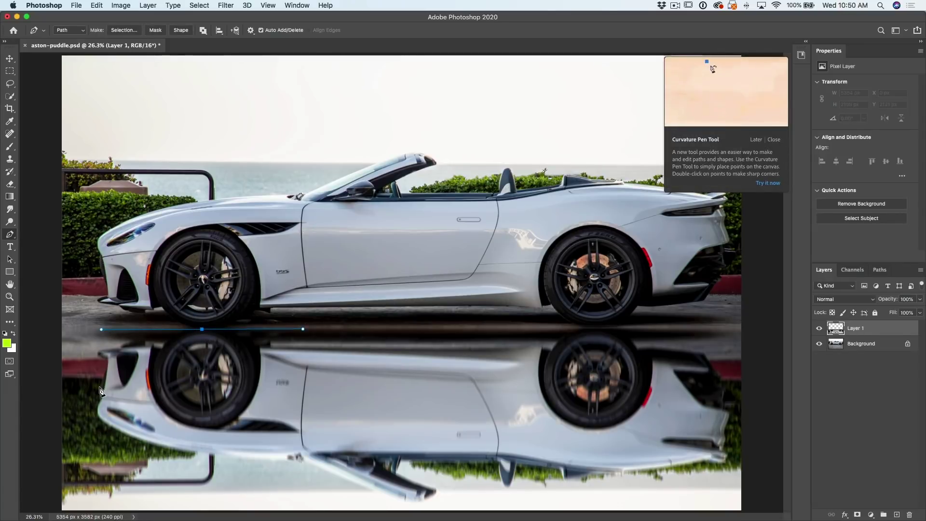
pyautogui.moveTo(102, 385); pyautogui.dragTo(165, 415)
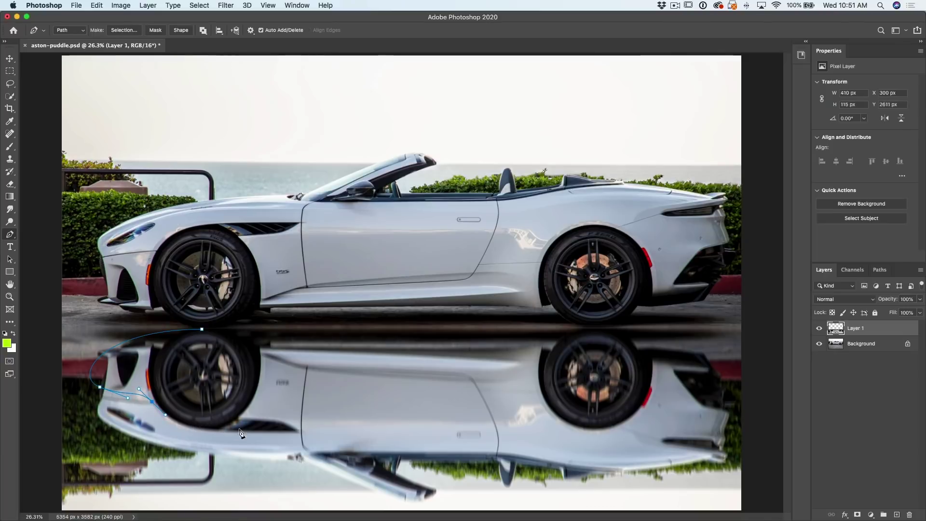
pyautogui.moveTo(438, 458); pyautogui.dragTo(585, 454)
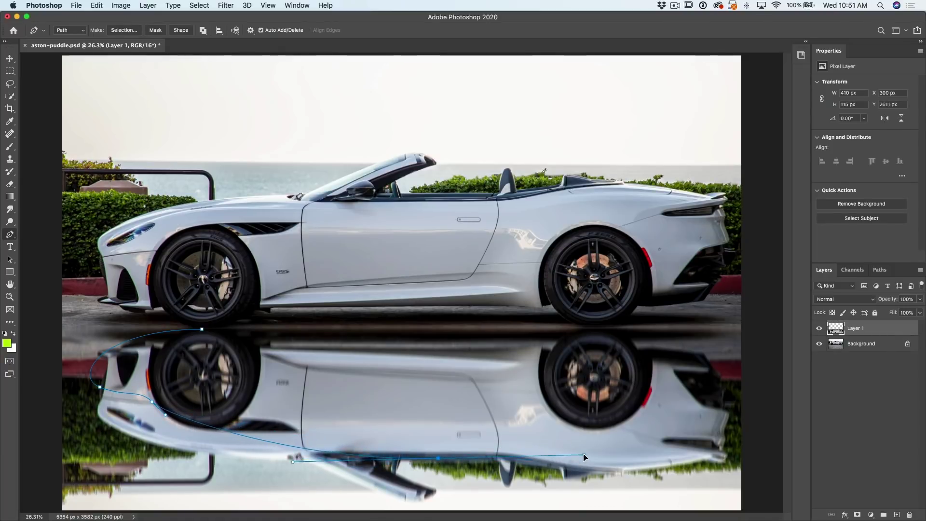
pyautogui.moveTo(673, 404); pyautogui.dragTo(720, 374)
pyautogui.moveTo(723, 341); pyautogui.dragTo(586, 332)
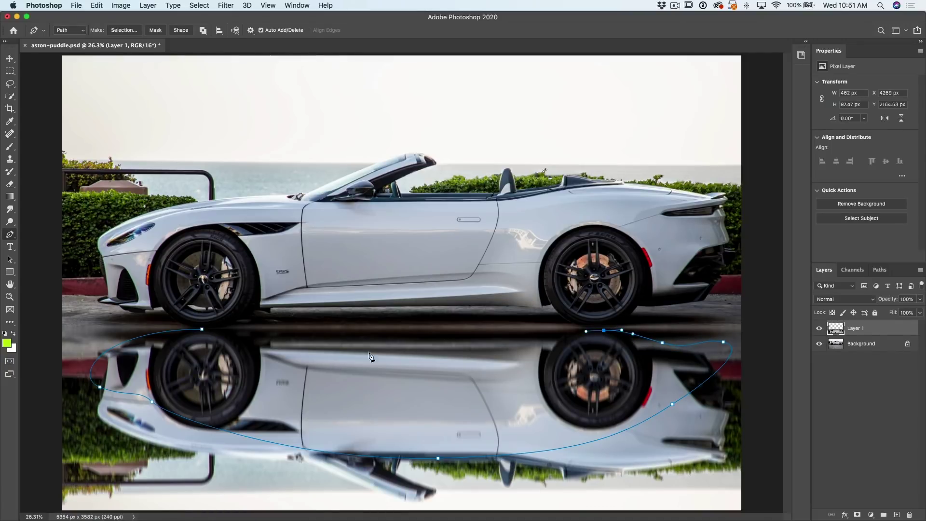
# - Close the puddle path and load the Work Path as a selection
pyautogui.click(202, 330)
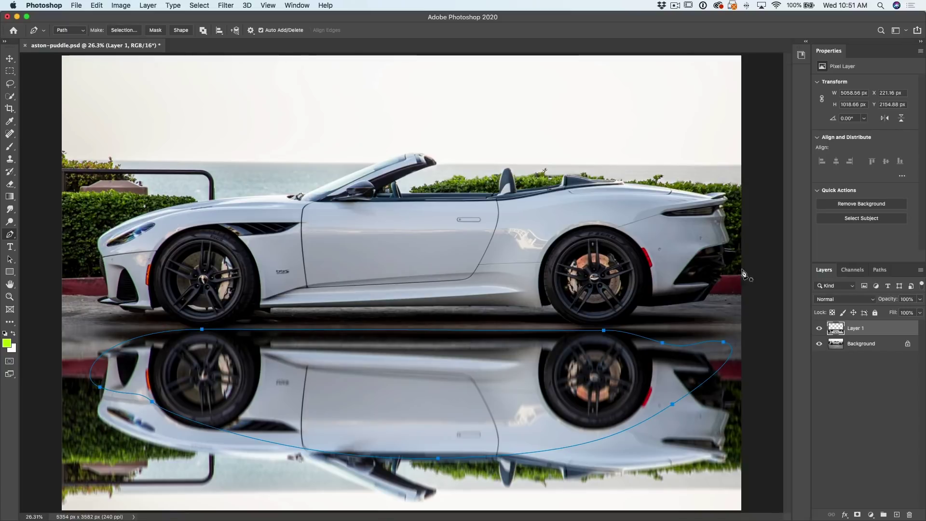
pyautogui.click(880, 270)
pyautogui.keyDown('super'); pyautogui.click(822, 288); pyautogui.keyUp('super')
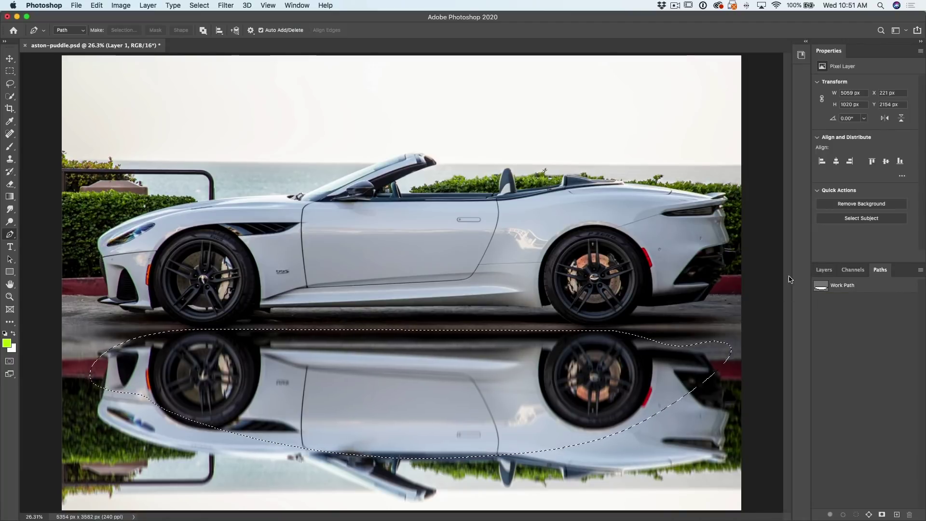
# - Add a new Layer 2, fill the puddle selection on it with white, and deselect
pyautogui.click(823, 270)
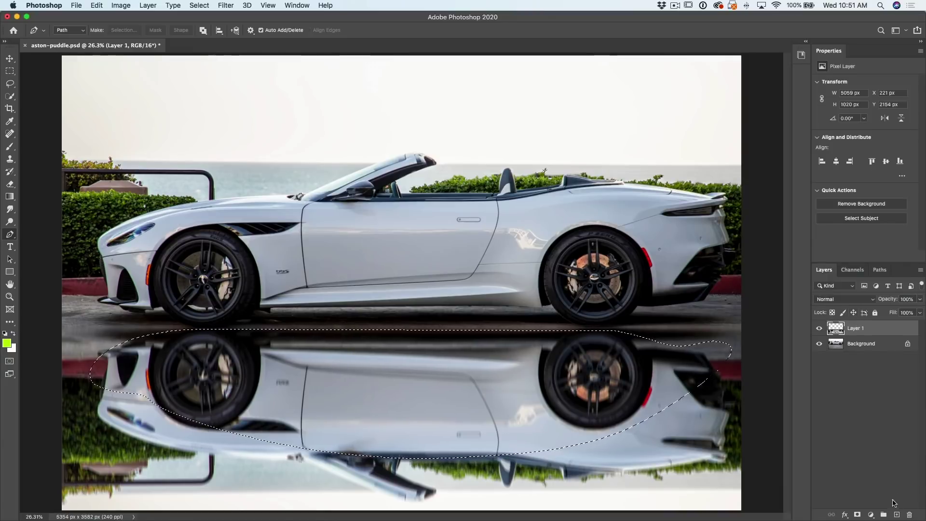
pyautogui.click(896, 515)
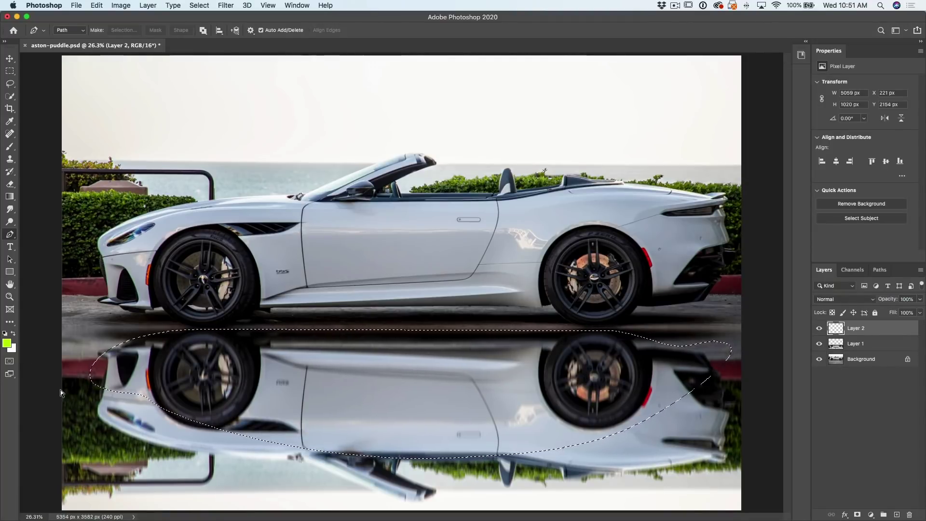
pyautogui.press('super+BackSpace')
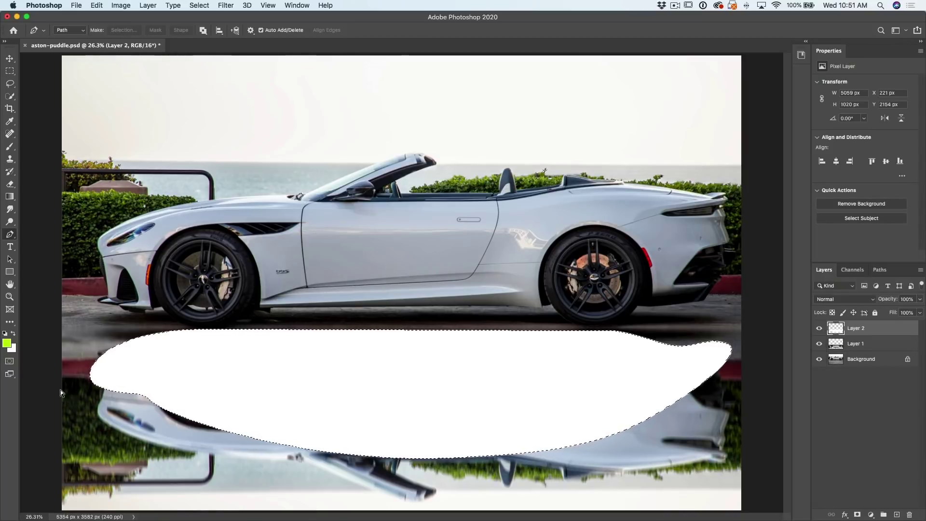
pyautogui.press('super+d')
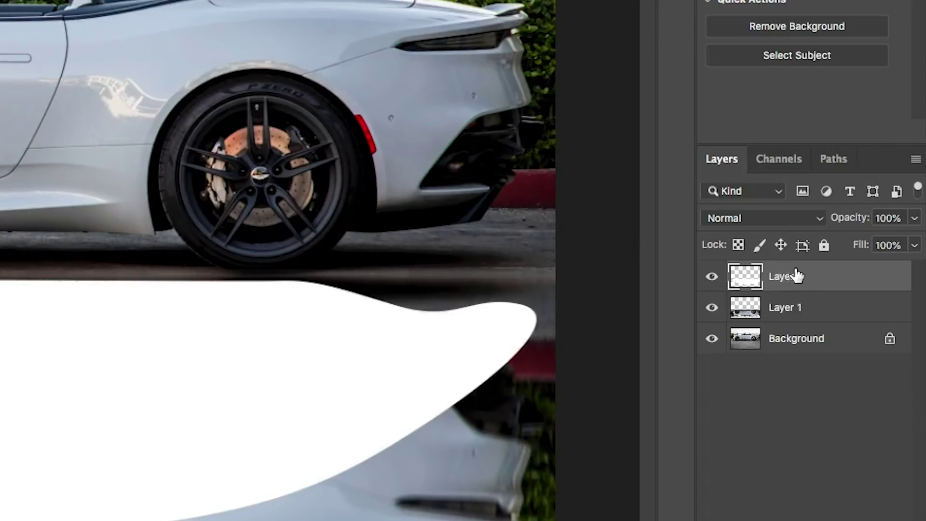
# - Move Layer 2 beneath Layer 1 and clip Layer 1's reflection to the white puddle
pyautogui.moveTo(862, 327); pyautogui.dragTo(858, 342)
pyautogui.moveTo(789, 305); pyautogui.dragTo(788, 316)
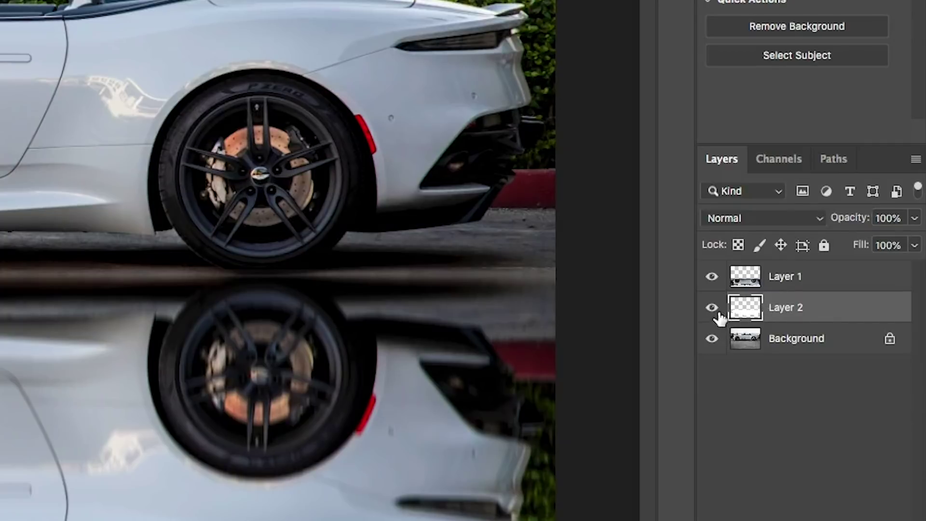
pyautogui.click(712, 276)
pyautogui.click(712, 277)
pyautogui.moveTo(796, 291); pyautogui.dragTo(795, 282)
pyautogui.keyDown('alt'); pyautogui.click(795, 288); pyautogui.keyUp('alt')
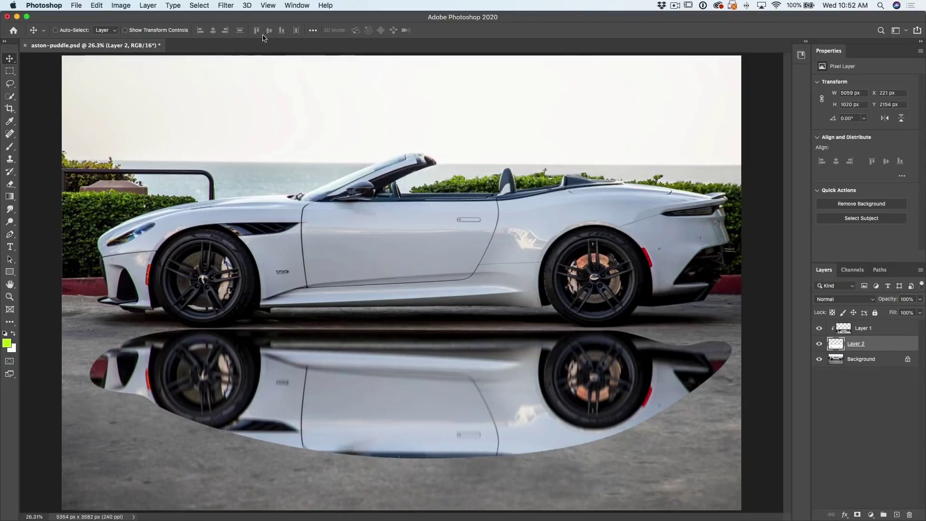
# - Open the Ripple distortion filter for the puddle layer
pyautogui.click(226, 5)
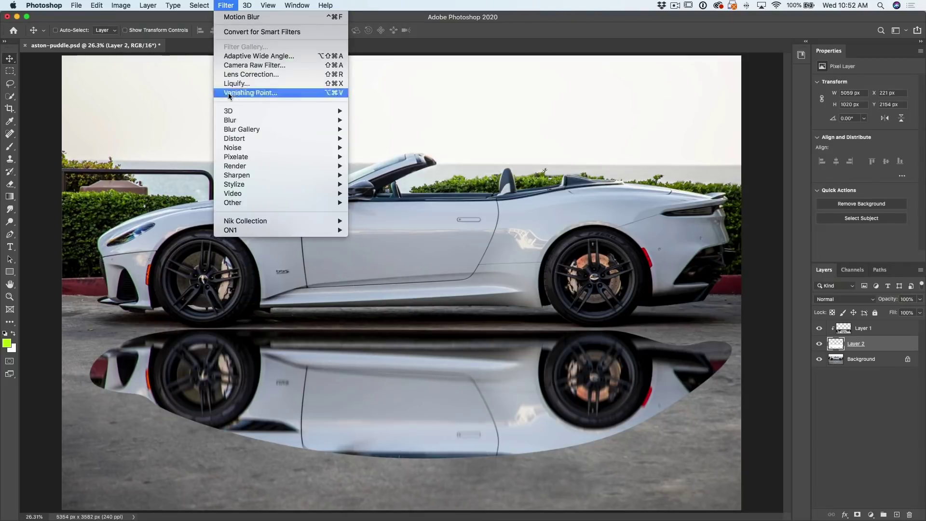
pyautogui.moveTo(247, 138)
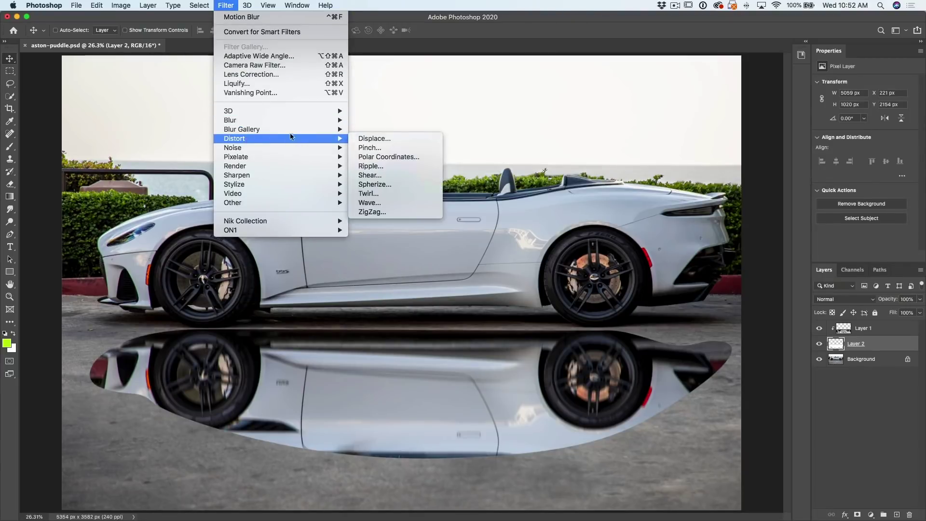
pyautogui.click(401, 166)
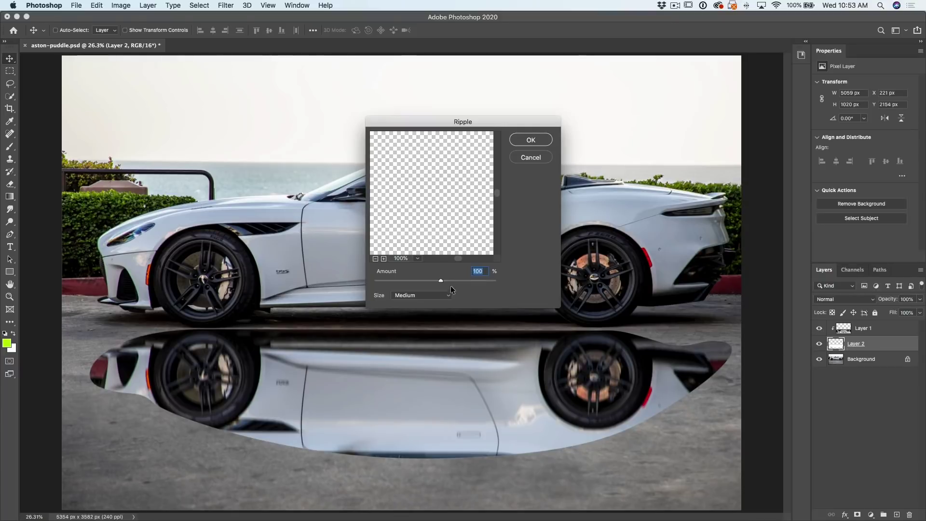
pyautogui.click(452, 211)
# - Pan and zoom out the Ripple preview until the white puddle shape is centered
pyautogui.moveTo(420, 228); pyautogui.dragTo(440, 145)
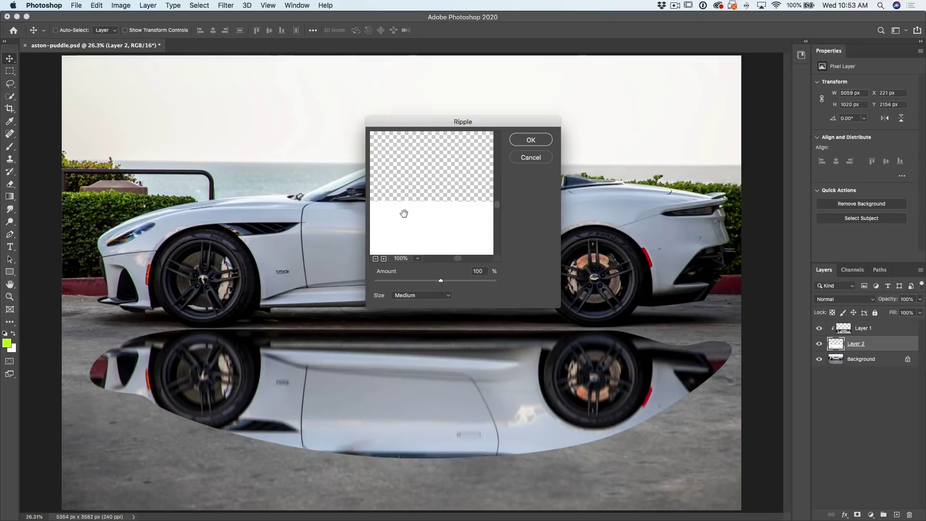
pyautogui.moveTo(404, 213); pyautogui.dragTo(500, 161)
pyautogui.moveTo(424, 217); pyautogui.dragTo(586, 211)
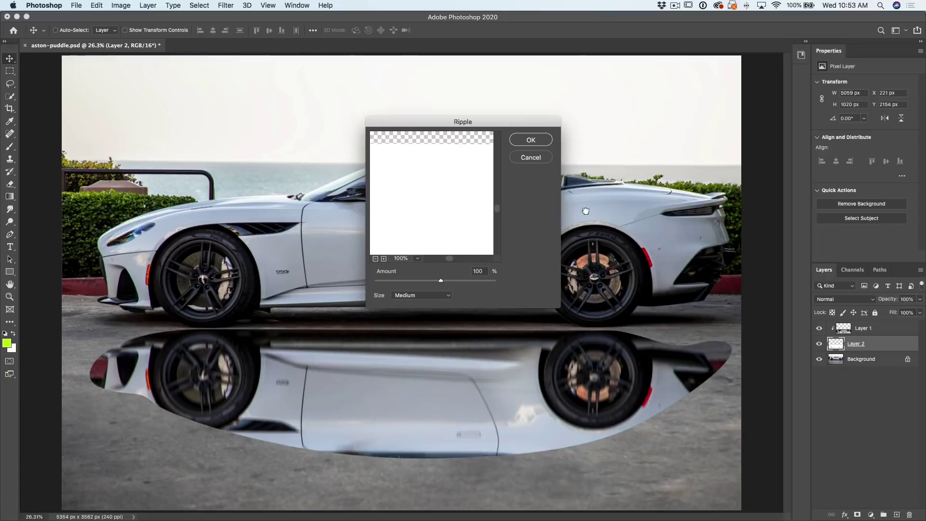
pyautogui.moveTo(415, 226); pyautogui.dragTo(574, 207)
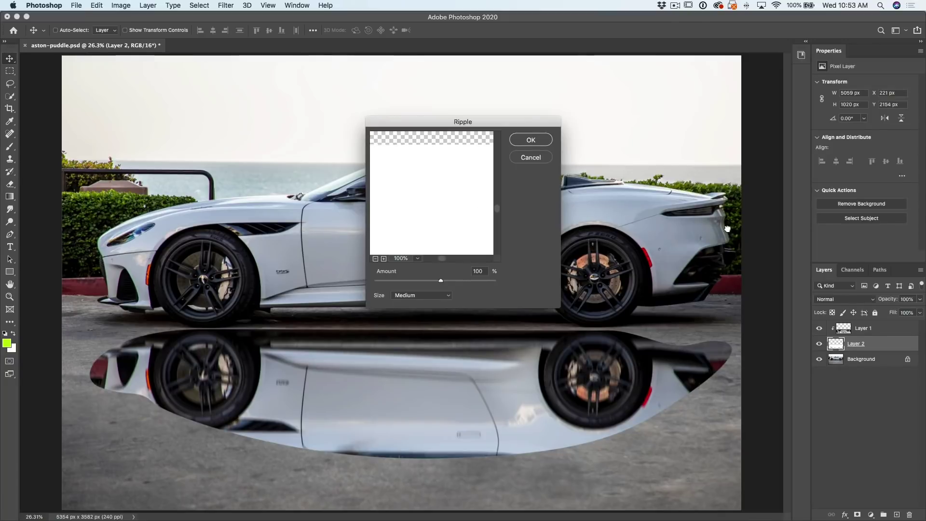
pyautogui.moveTo(424, 232); pyautogui.dragTo(603, 207)
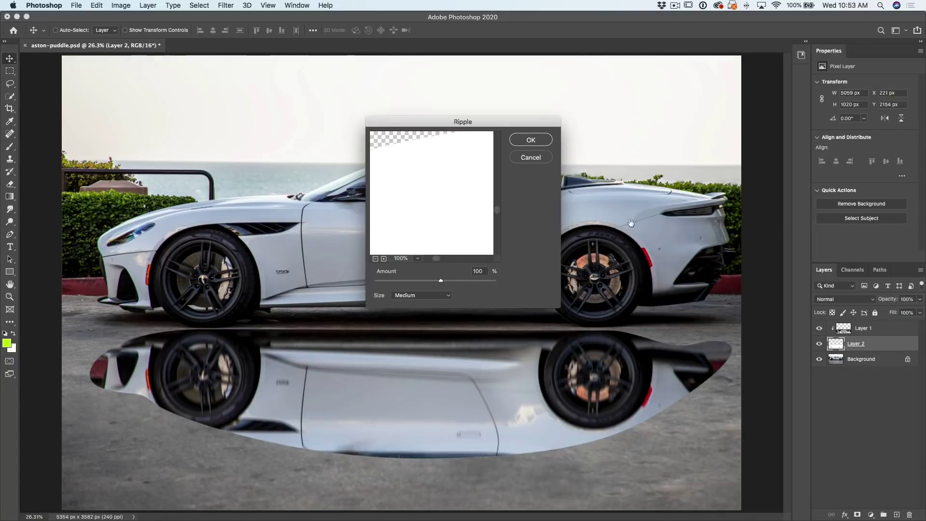
pyautogui.moveTo(721, 186); pyautogui.dragTo(753, 190)
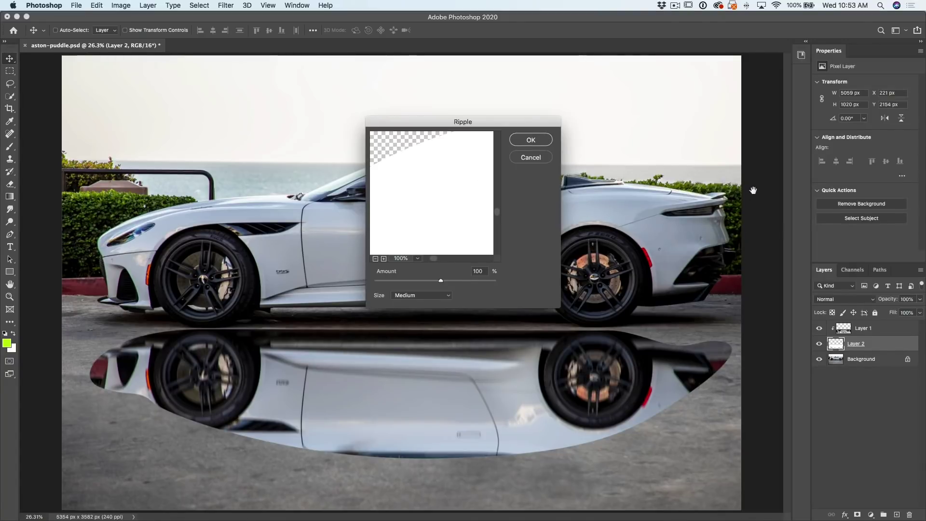
pyautogui.click(375, 258)
pyautogui.click(375, 259)
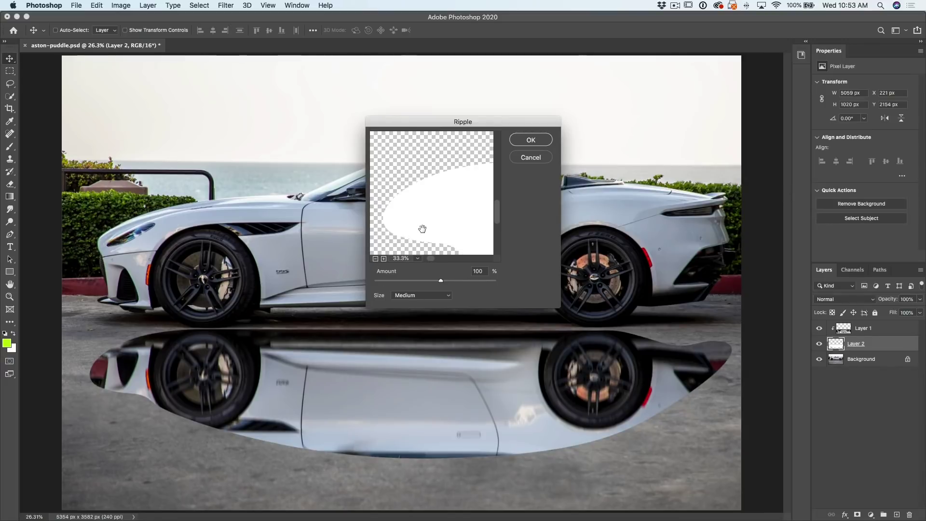
pyautogui.moveTo(423, 220); pyautogui.dragTo(425, 203)
pyautogui.moveTo(416, 215); pyautogui.dragTo(418, 210)
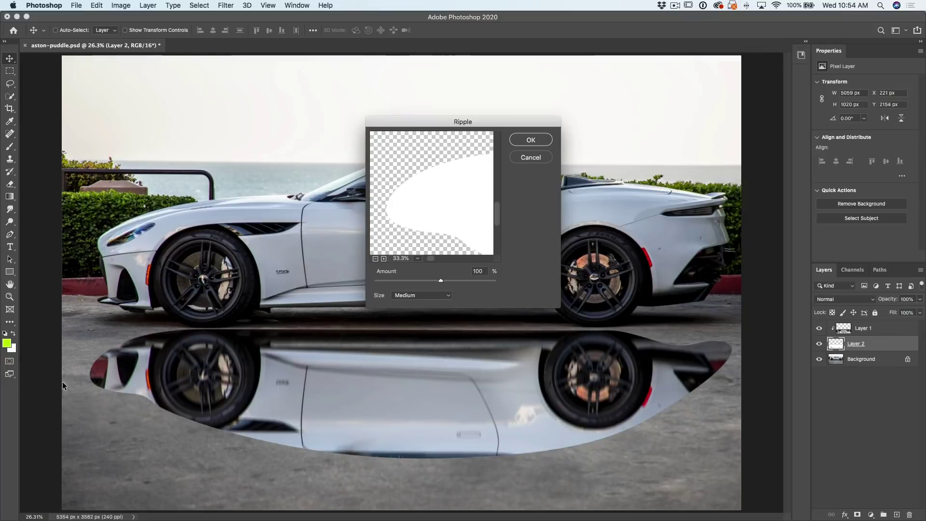
# - Set the Ripple preview to 25% on the puddle's left edge and make Amount negative
pyautogui.click(400, 259)
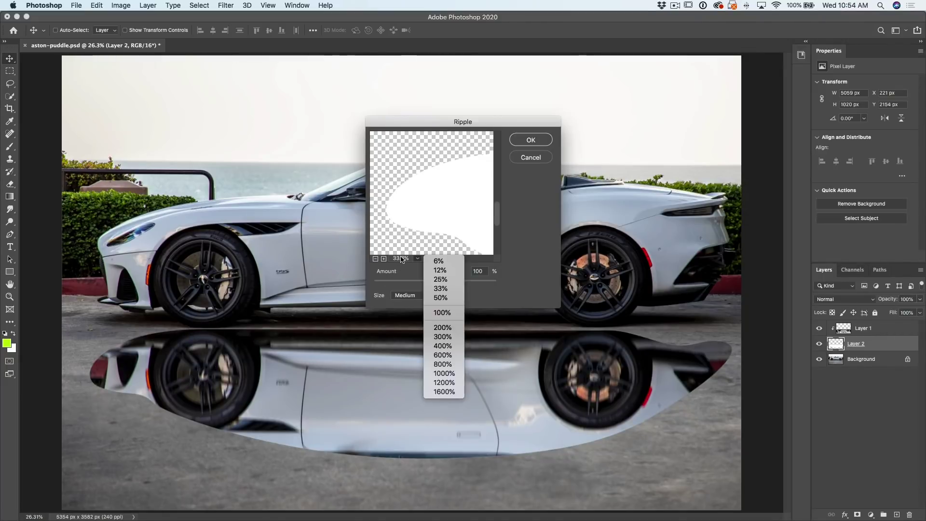
pyautogui.click(449, 279)
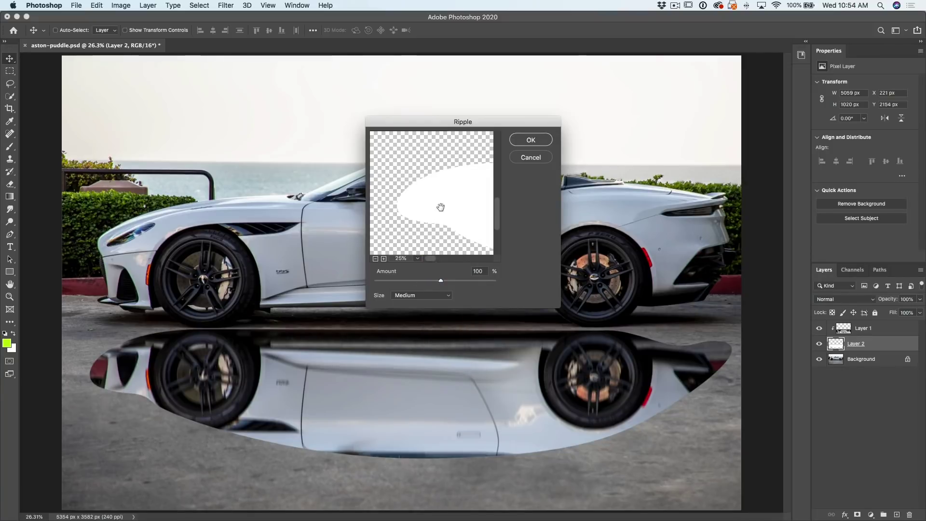
pyautogui.moveTo(441, 207); pyautogui.dragTo(416, 194)
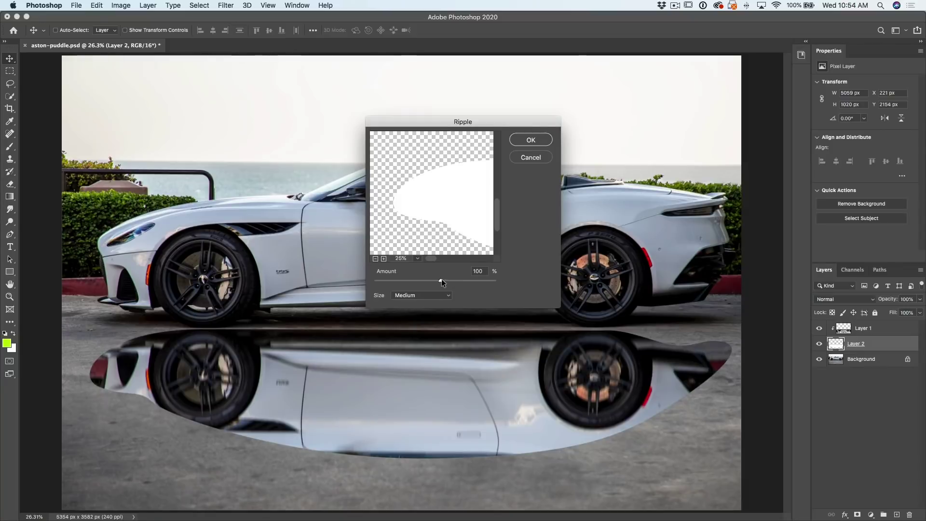
pyautogui.moveTo(441, 279); pyautogui.dragTo(406, 282)
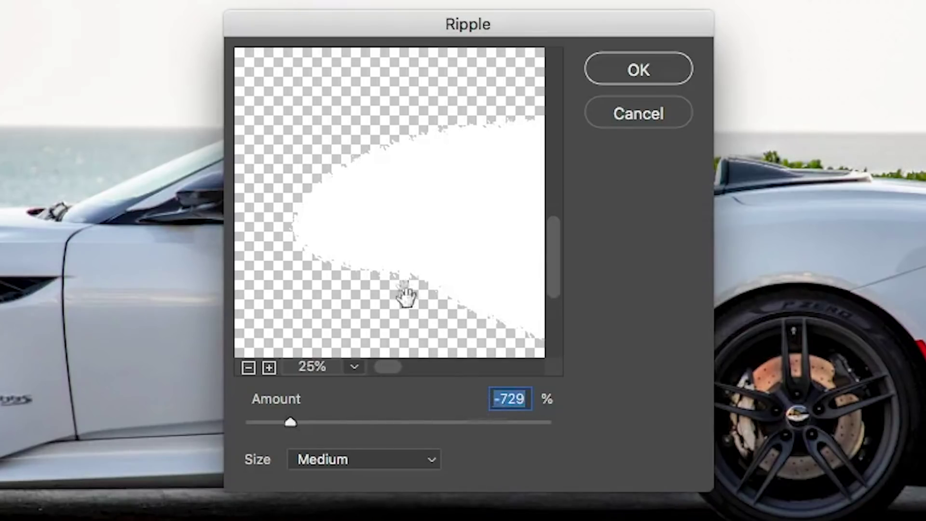
# - Apply a Small-size Ripple at Amount -852 to the puddle layer's edges
pyautogui.click(507, 423)
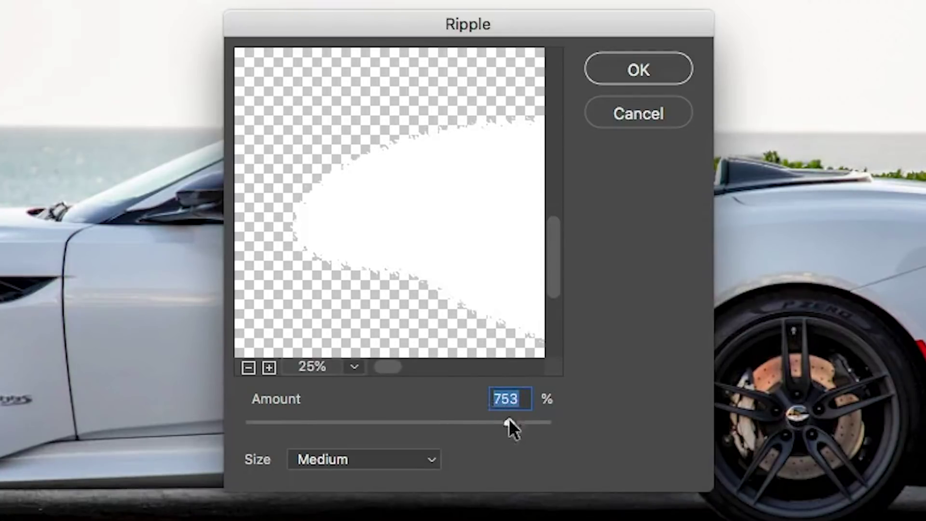
pyautogui.moveTo(509, 423); pyautogui.dragTo(290, 436)
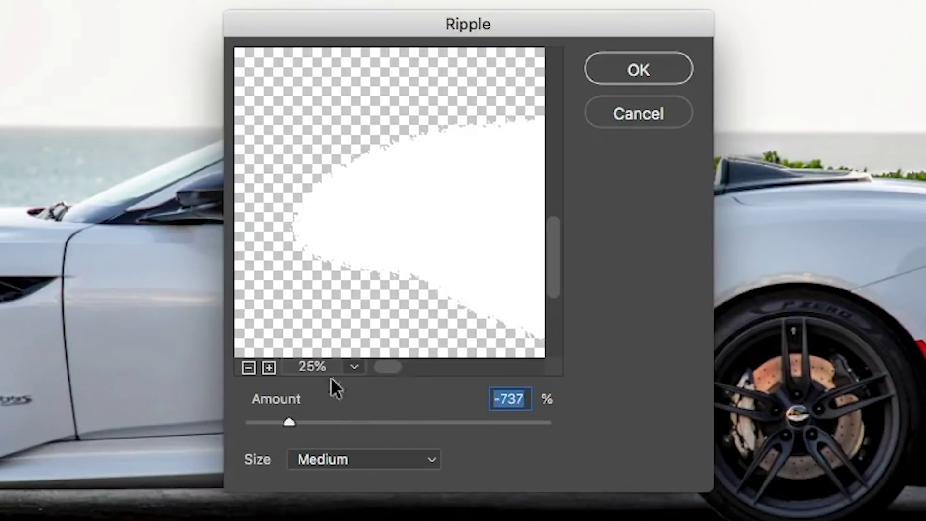
pyautogui.click(334, 458)
pyautogui.click(345, 437)
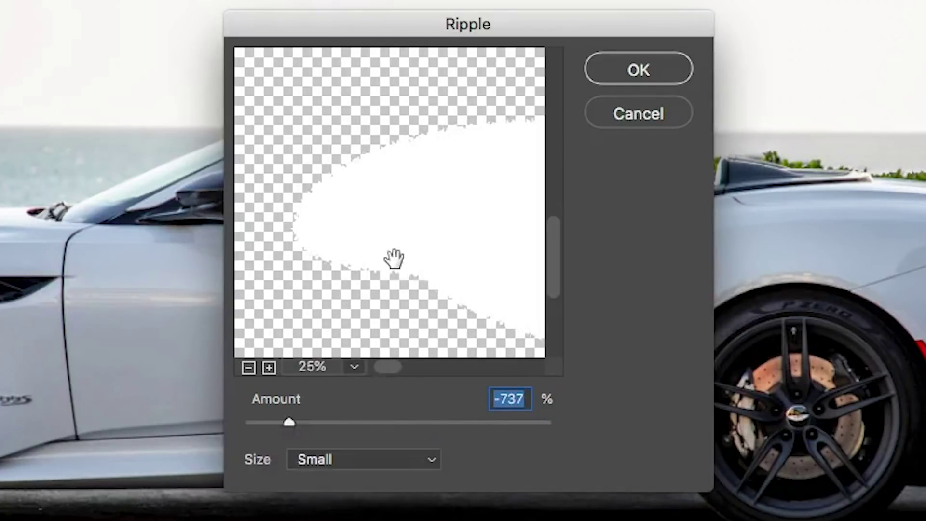
pyautogui.click(346, 458)
pyautogui.click(339, 494)
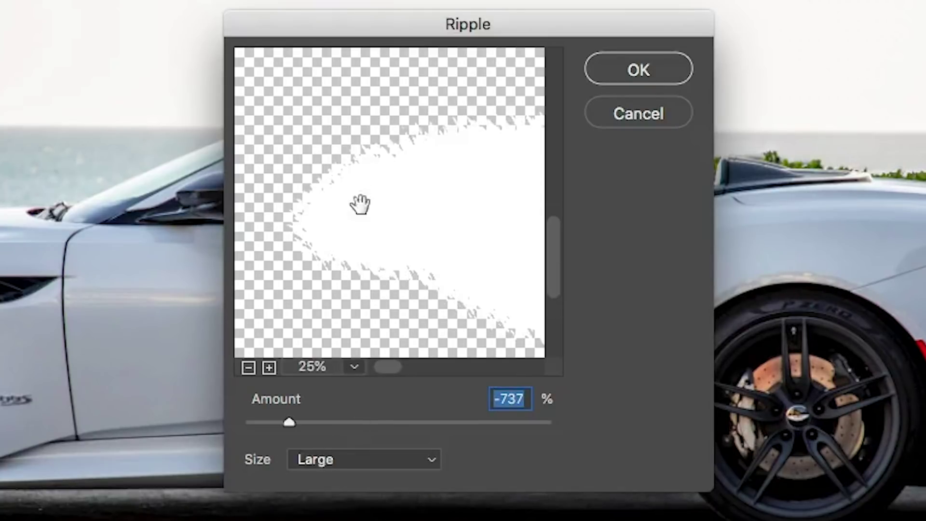
pyautogui.click(343, 453)
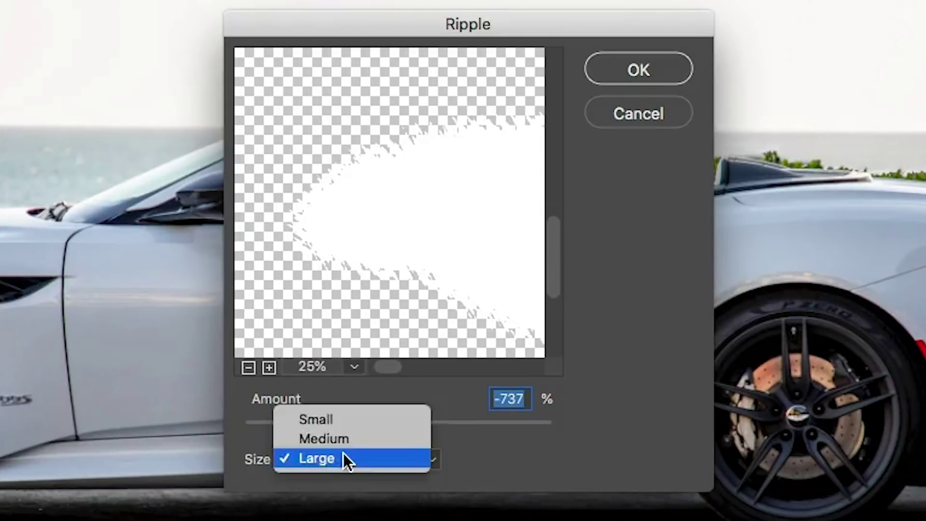
pyautogui.click(350, 420)
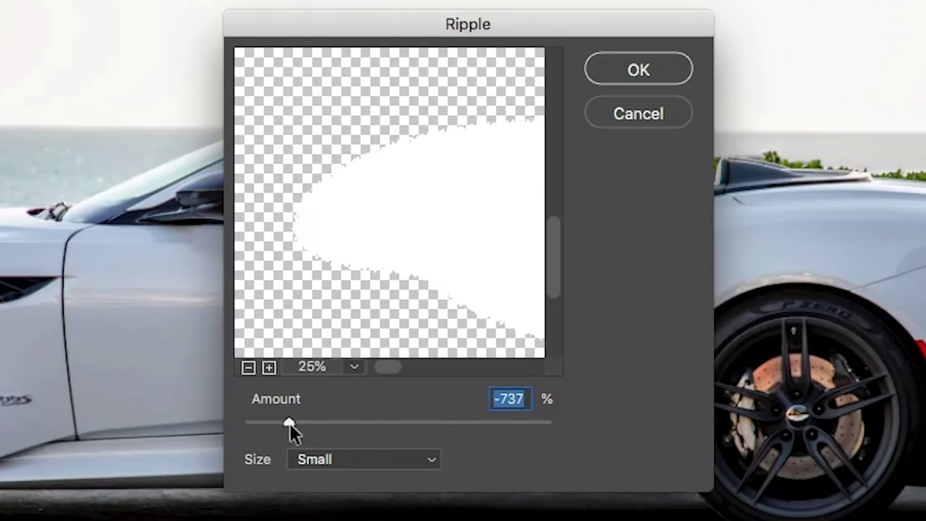
pyautogui.moveTo(290, 422); pyautogui.dragTo(277, 424)
pyautogui.click(633, 68)
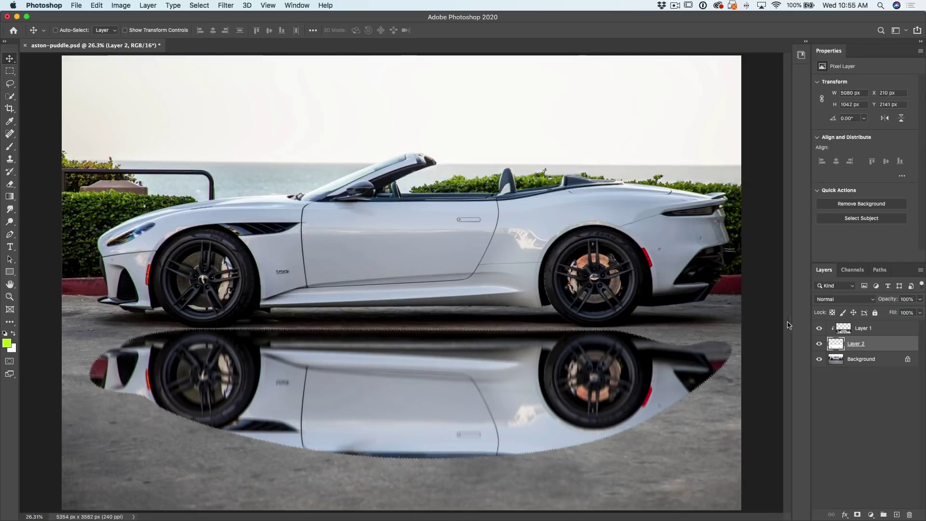
# - Apply an 8.0-pixel Gaussian Blur to the rippled puddle layer
pyautogui.click(227, 5)
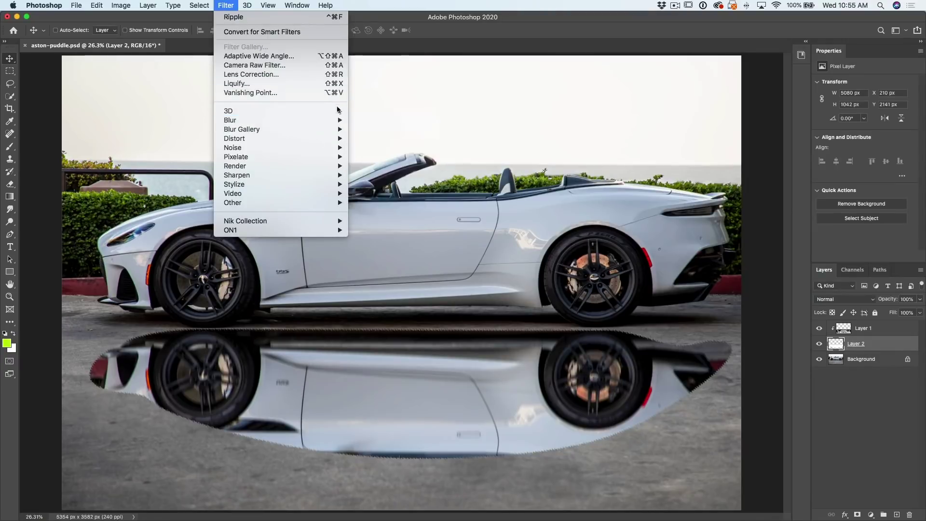
pyautogui.moveTo(338, 120)
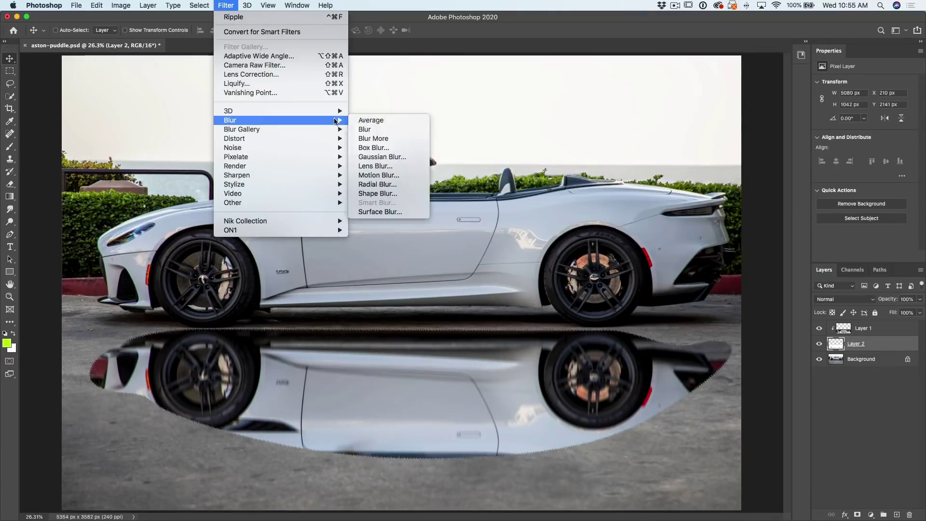
pyautogui.click(386, 157)
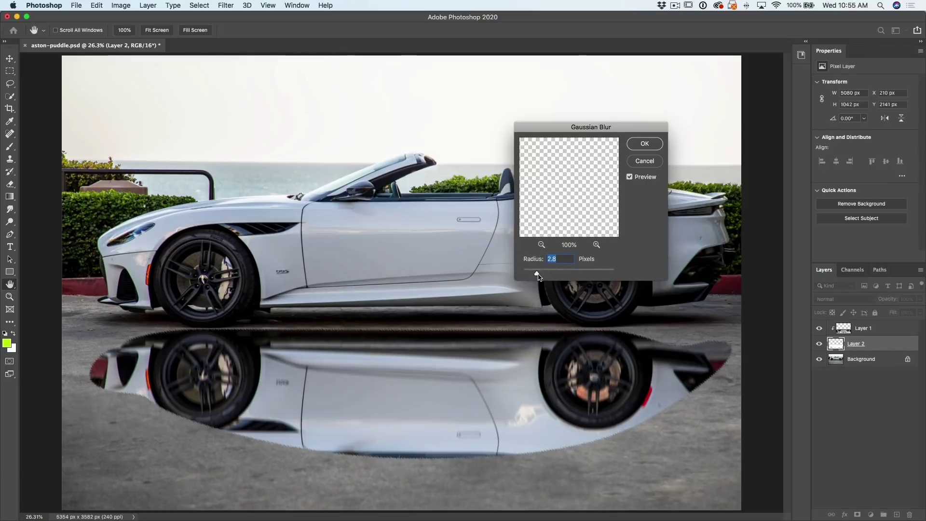
pyautogui.moveTo(537, 276); pyautogui.dragTo(544, 276)
pyautogui.moveTo(552, 275); pyautogui.dragTo(554, 274)
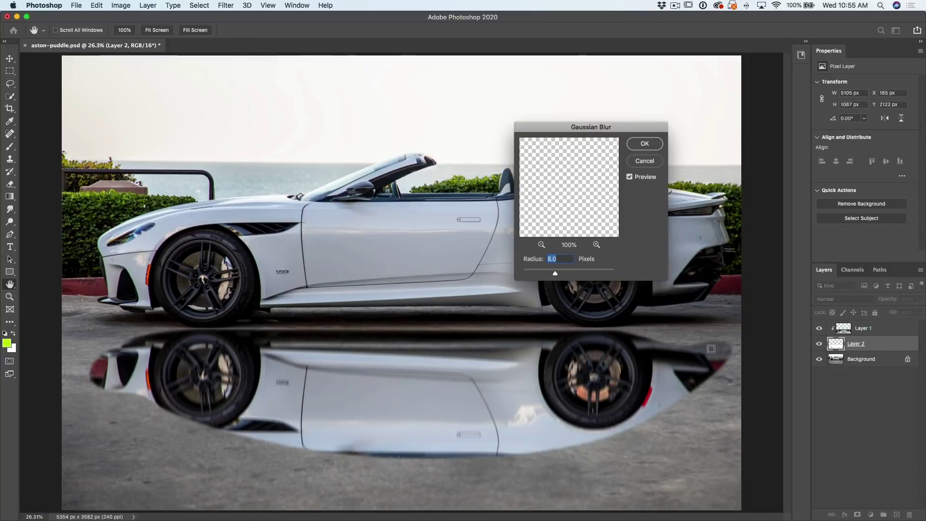
pyautogui.click(645, 144)
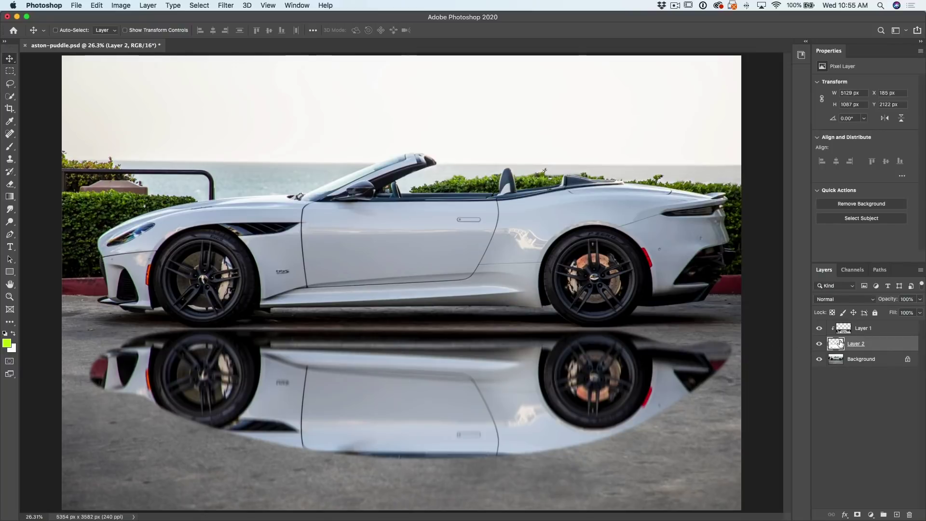
# - Compare Layer 2 hidden and shown, then lower its opacity to about 77%
pyautogui.click(820, 345)
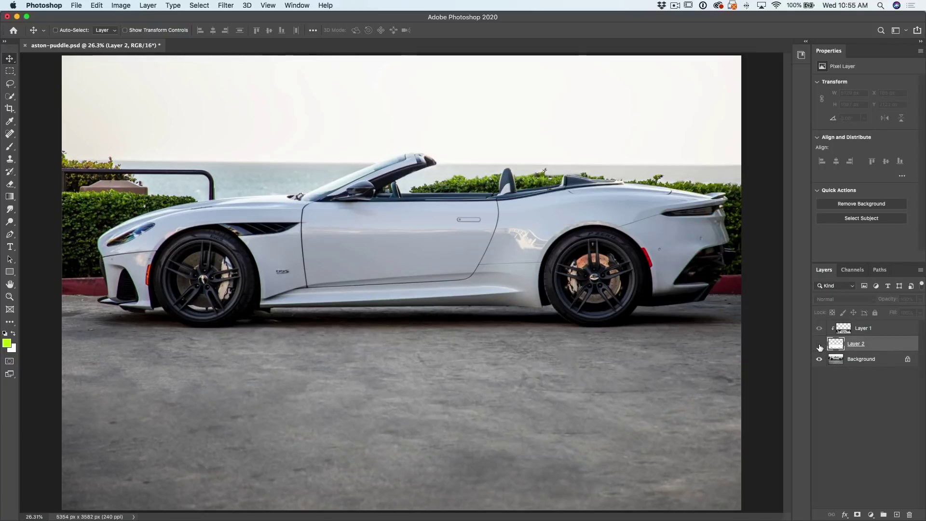
pyautogui.click(819, 344)
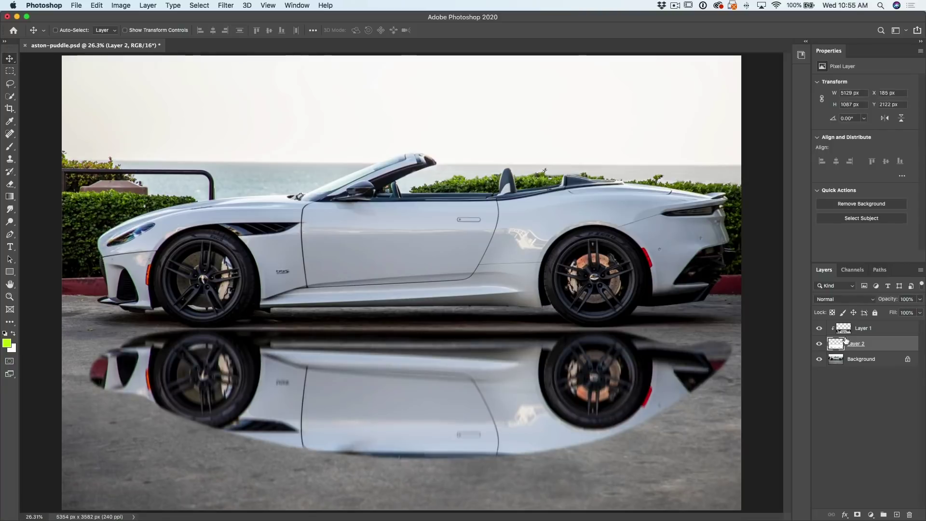
pyautogui.moveTo(888, 300); pyautogui.dragTo(875, 311)
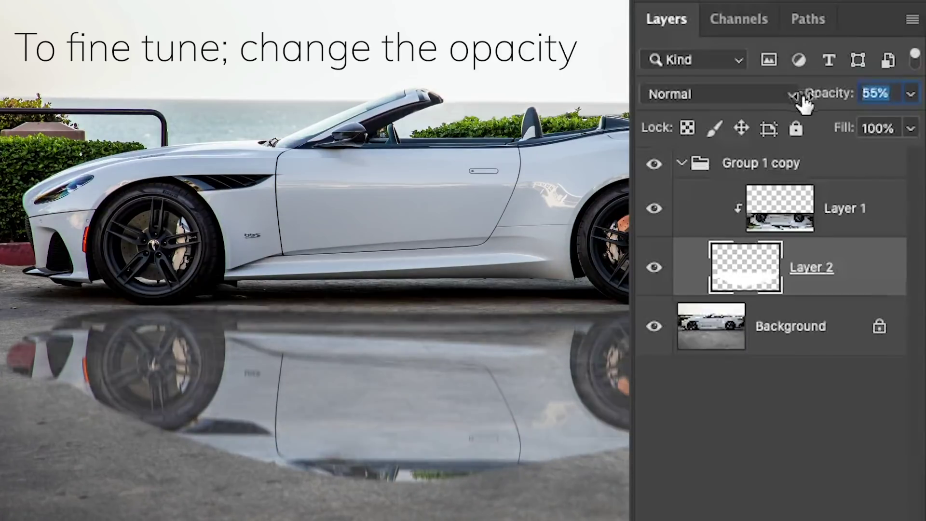
pyautogui.moveTo(803, 101); pyautogui.dragTo(832, 108)
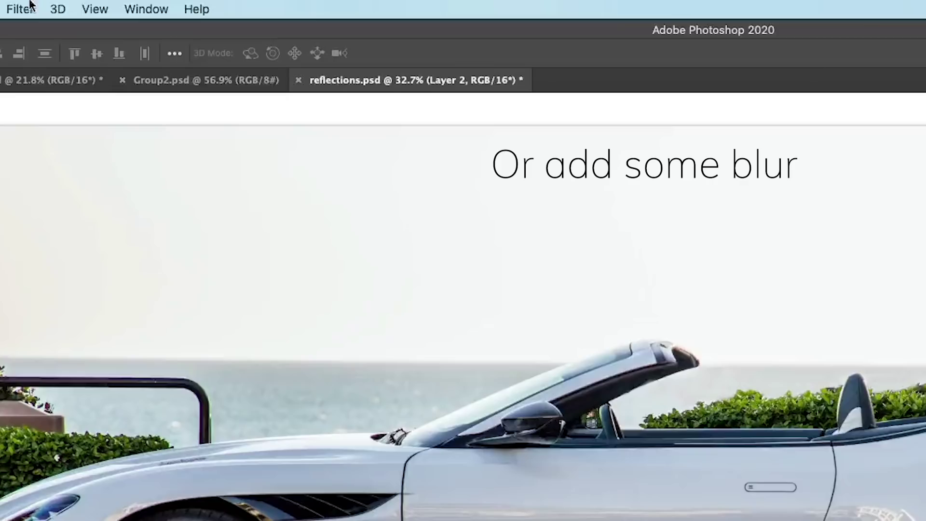
pyautogui.click(26, 7)
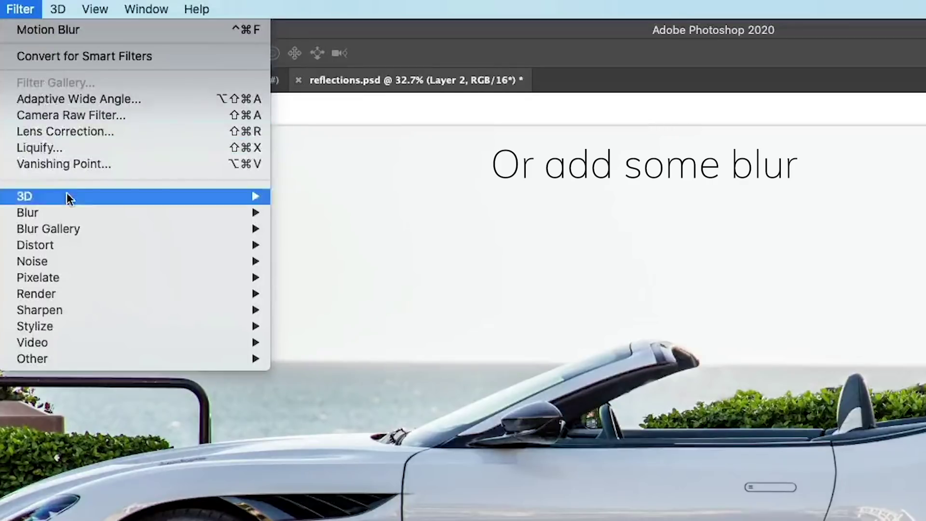
pyautogui.moveTo(80, 213)
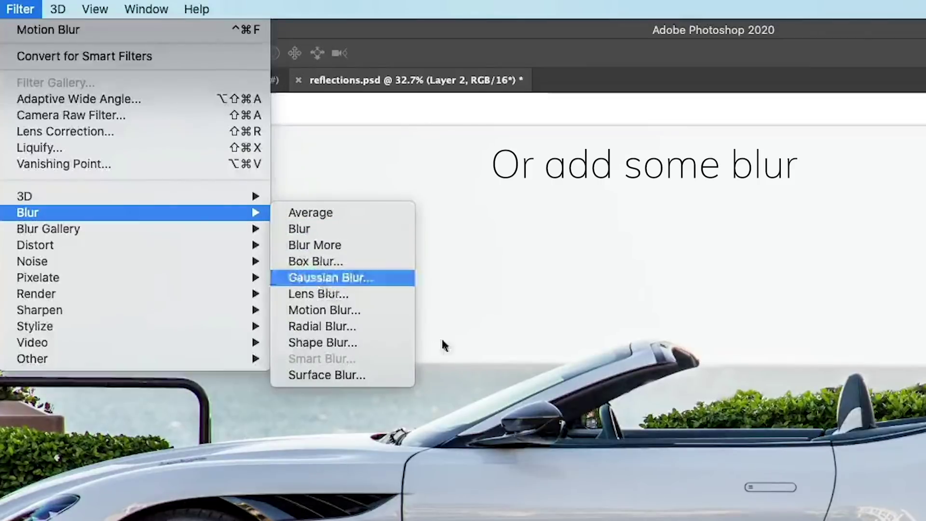